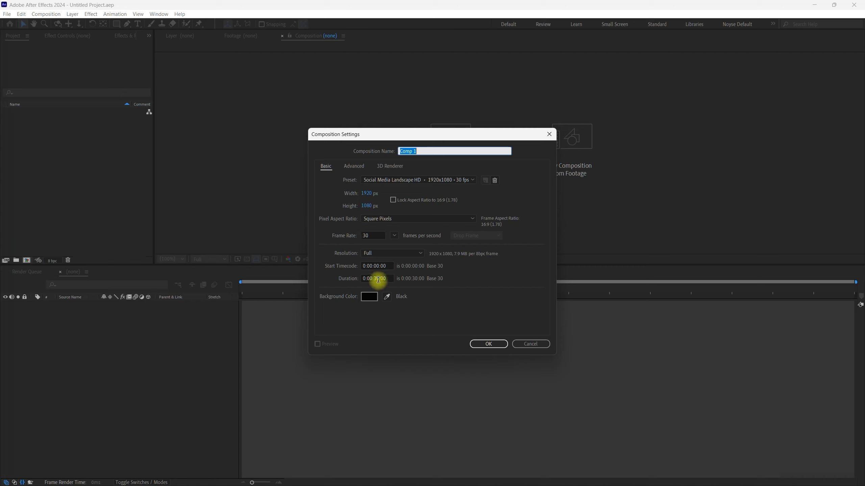
# - Create a 1920 x 1080 px composition at 30 fps with a 30-second duration and black background
pyautogui.click(492, 344)
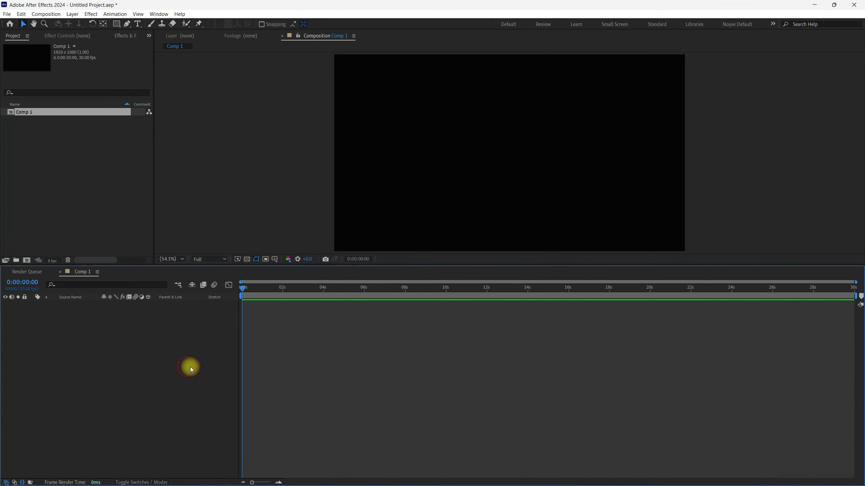
# - Add a text layer reading "drip" near the centre of the composition
pyautogui.click(137, 24)
pyautogui.click(402, 152)
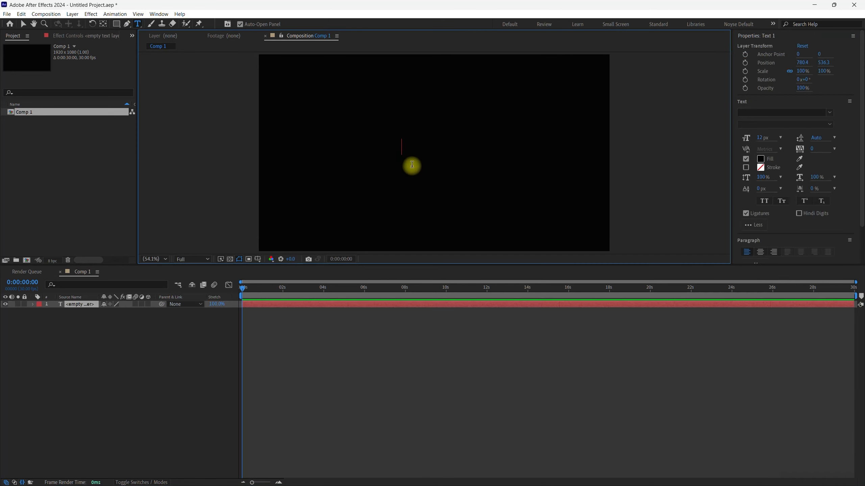
pyautogui.write('d')
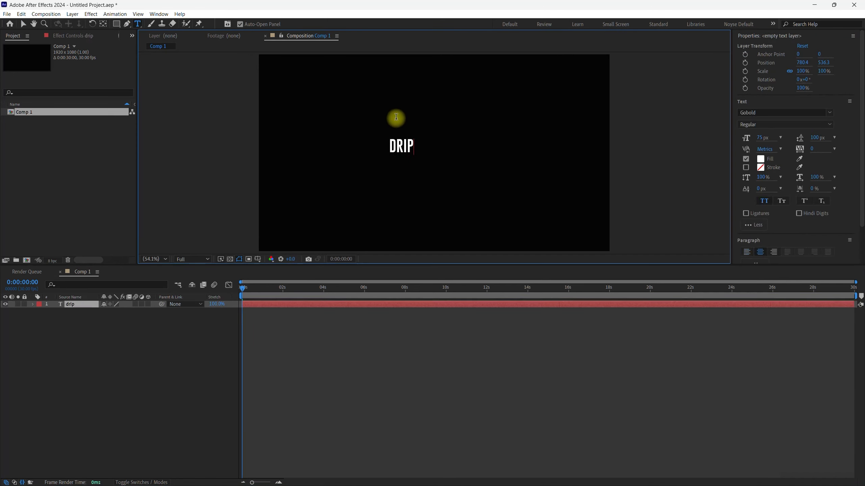
pyautogui.click(23, 23)
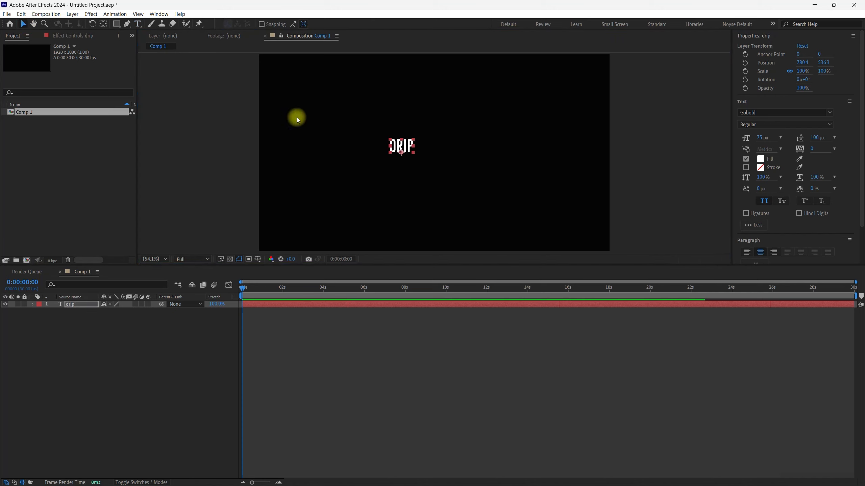
# - Reposition the drip text near the centre of the frame and set its font size to 250 px
pyautogui.moveTo(407, 148); pyautogui.dragTo(444, 151)
pyautogui.click(758, 143)
pyautogui.moveTo(762, 139); pyautogui.dragTo(834, 131)
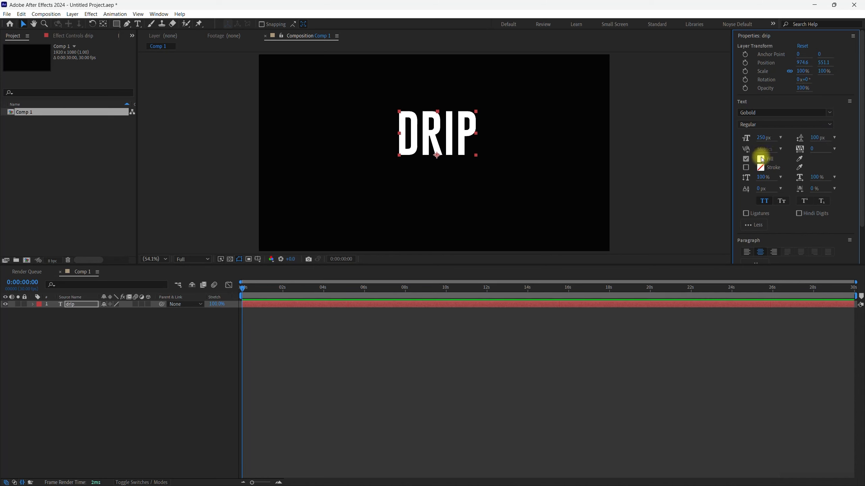
# - Delete the drip text layer from the composition
pyautogui.click(85, 361)
pyautogui.click(79, 307)
pyautogui.press('Delete')
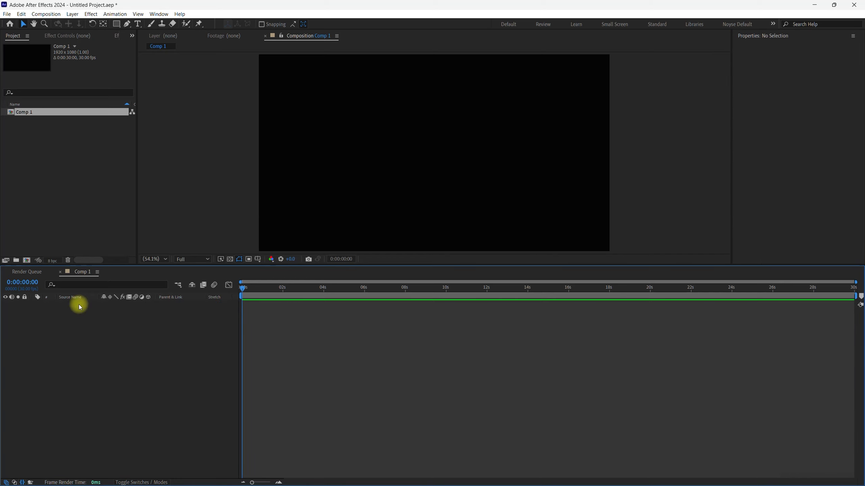
# - Import the DRIP PNG image from the Desktop folder as footage and add it to Comp 1 as a layer
pyautogui.click(109, 179)
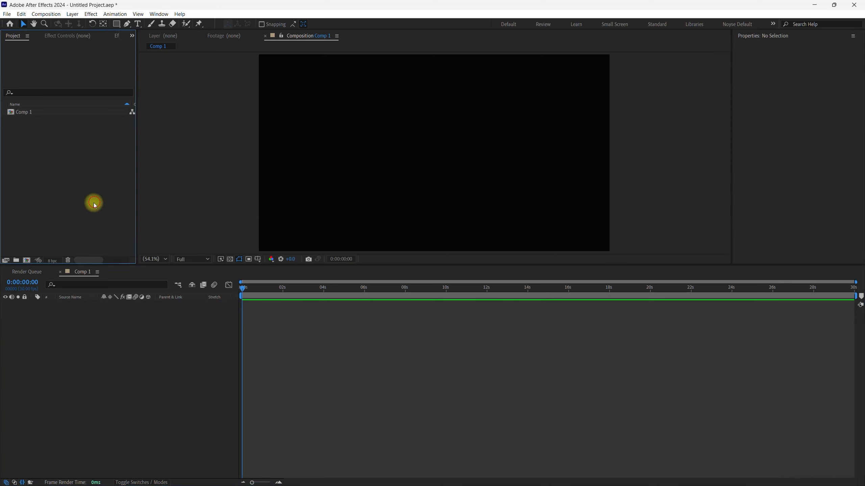
pyautogui.doubleClick(68, 126)
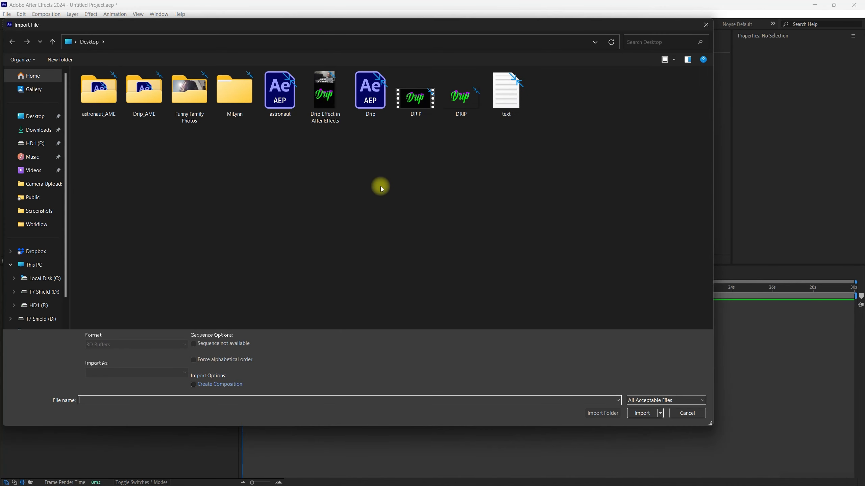
pyautogui.click(460, 122)
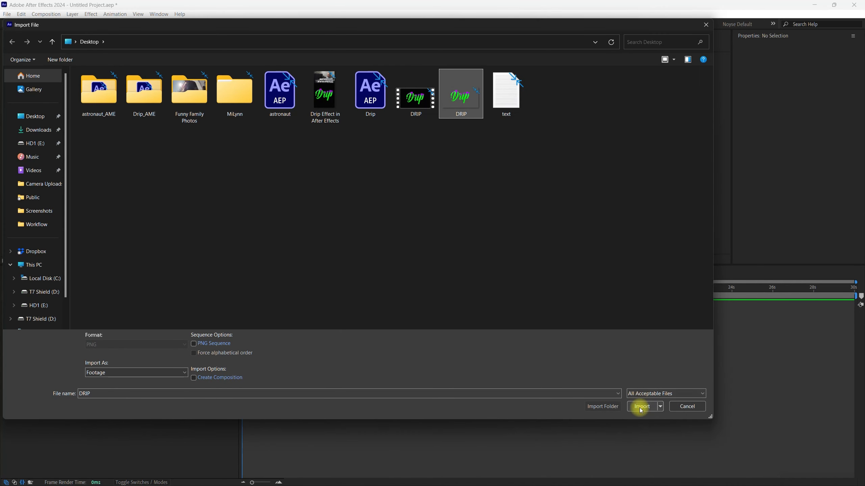
pyautogui.click(641, 407)
pyautogui.moveTo(45, 123); pyautogui.dragTo(121, 322)
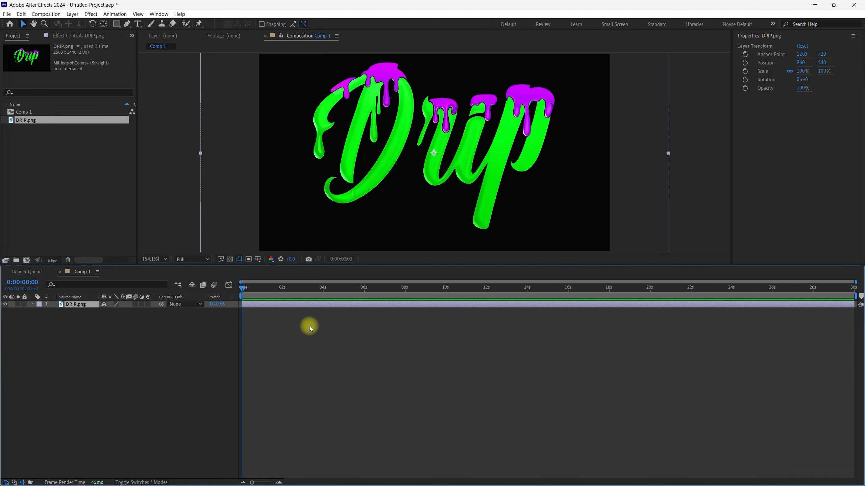
# - Scale the DRIP.png layer to 77%
pyautogui.press('s')
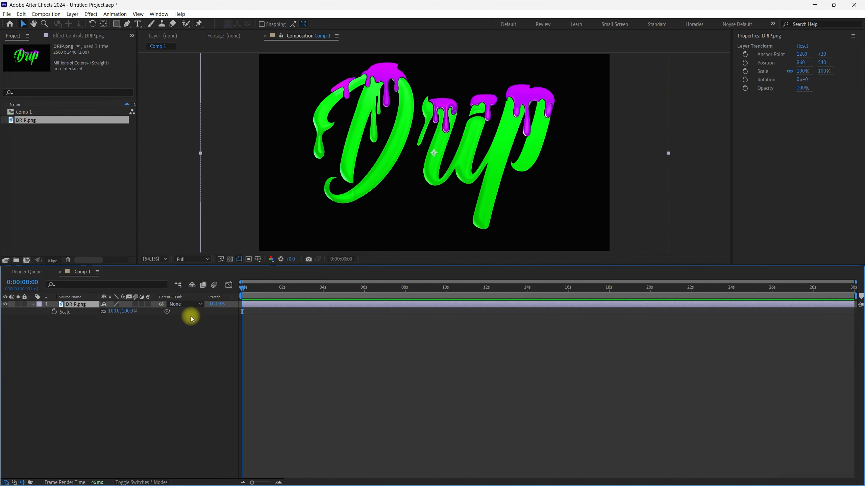
pyautogui.moveTo(122, 312); pyautogui.dragTo(116, 311)
pyautogui.click(131, 359)
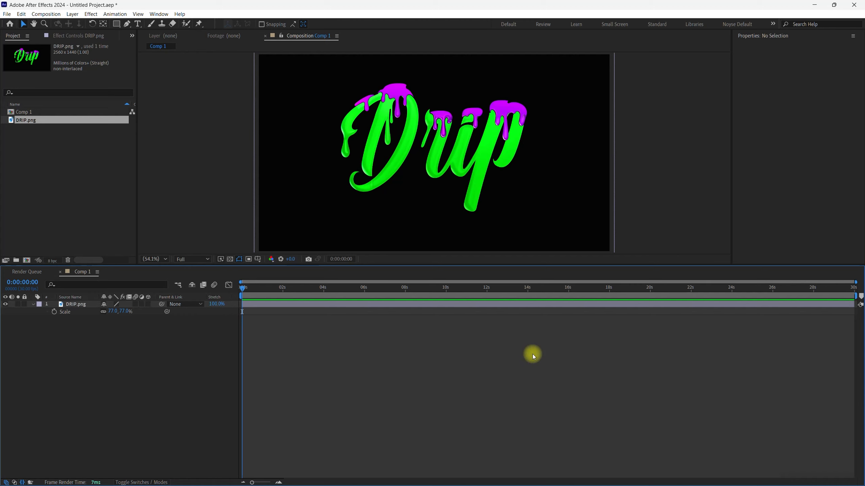
# - Find the CC Smear effect in Effects & Presets and apply it to the DRIP.png layer
pyautogui.click(94, 200)
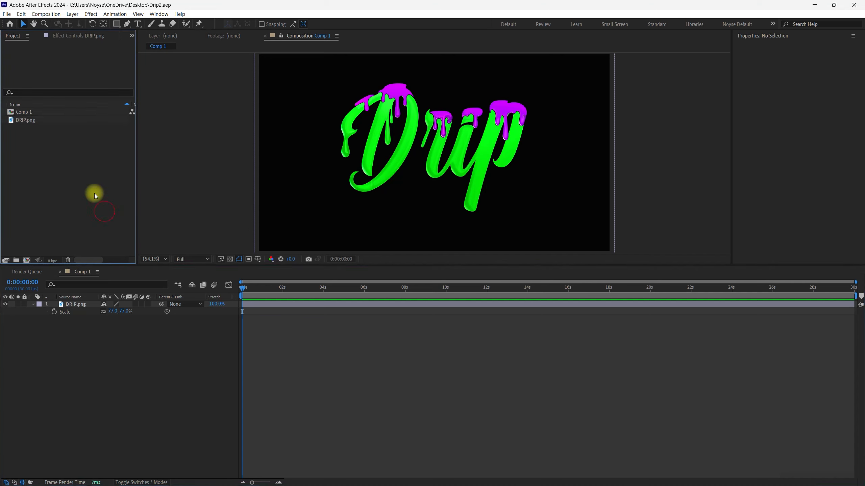
pyautogui.click(84, 37)
pyautogui.click(159, 14)
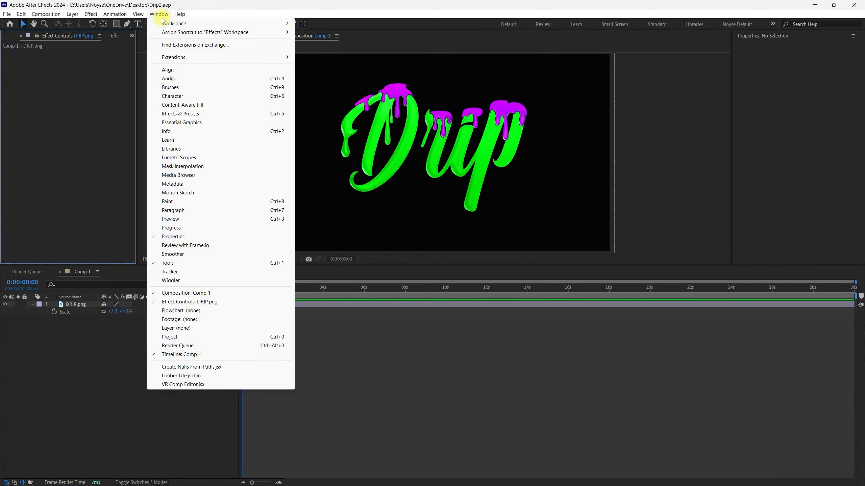
pyautogui.click(192, 114)
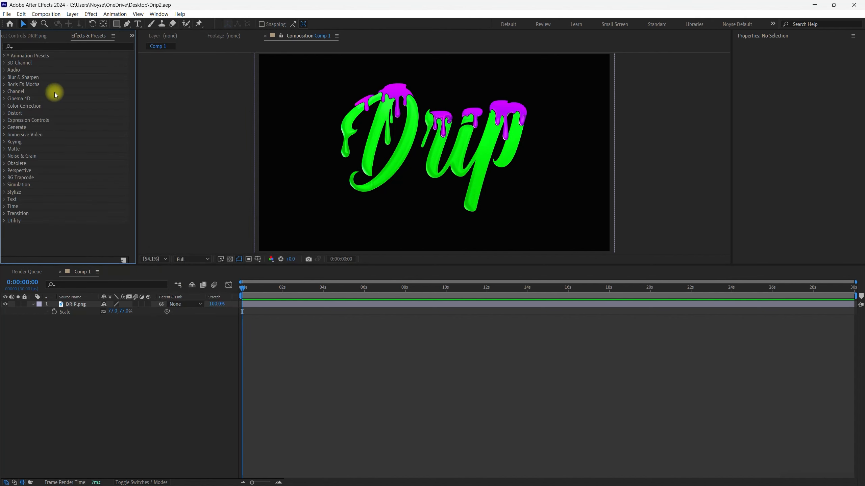
pyautogui.click(79, 46)
pyautogui.write('cc')
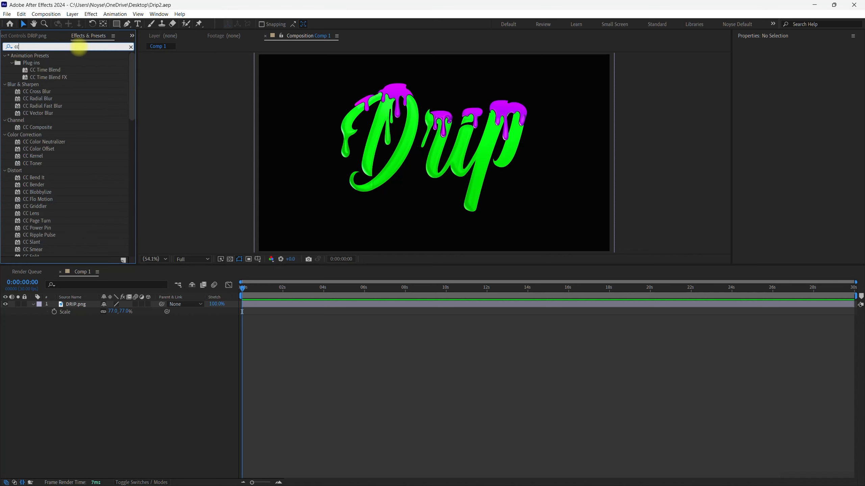
pyautogui.write(' smear')
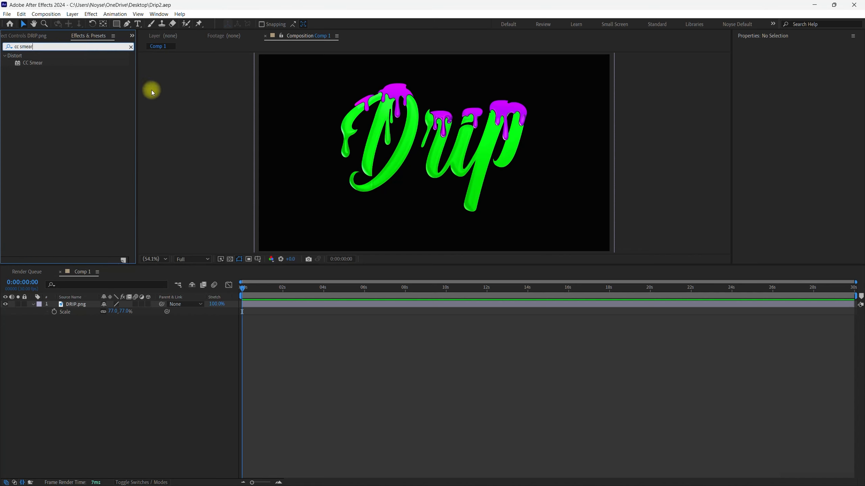
pyautogui.moveTo(24, 63)
pyautogui.mouseDown()
pyautogui.moveTo(31, 107)
pyautogui.moveTo(94, 245)
pyautogui.moveTo(70, 304)
pyautogui.mouseUp()
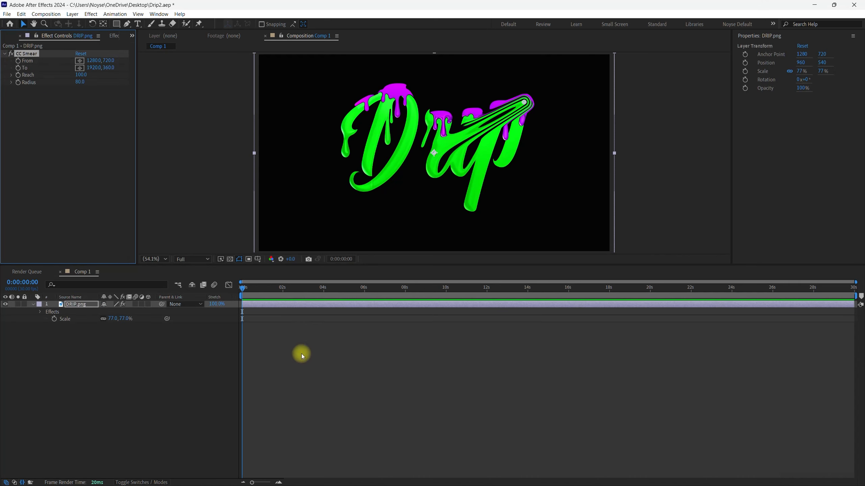
pyautogui.click(311, 381)
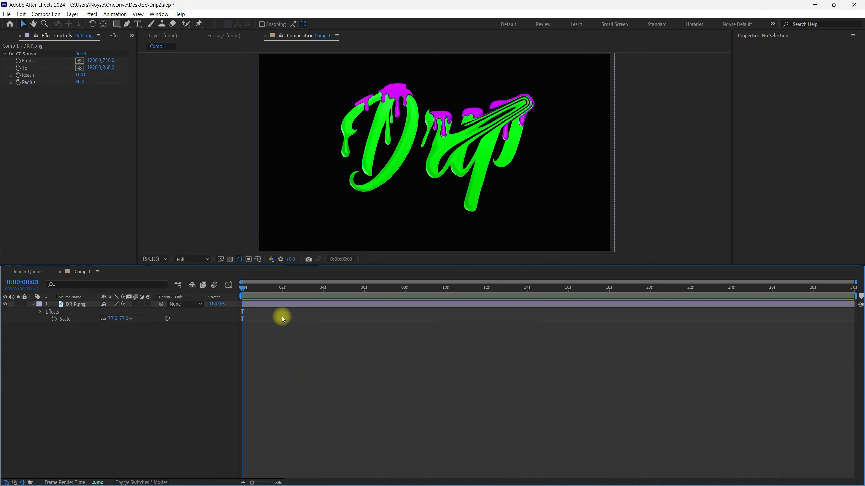
# - Place CC Smear's From point on the lower curl of the D and its To point straight below, beyond the frame's bottom edge
pyautogui.click(81, 62)
pyautogui.click(365, 188)
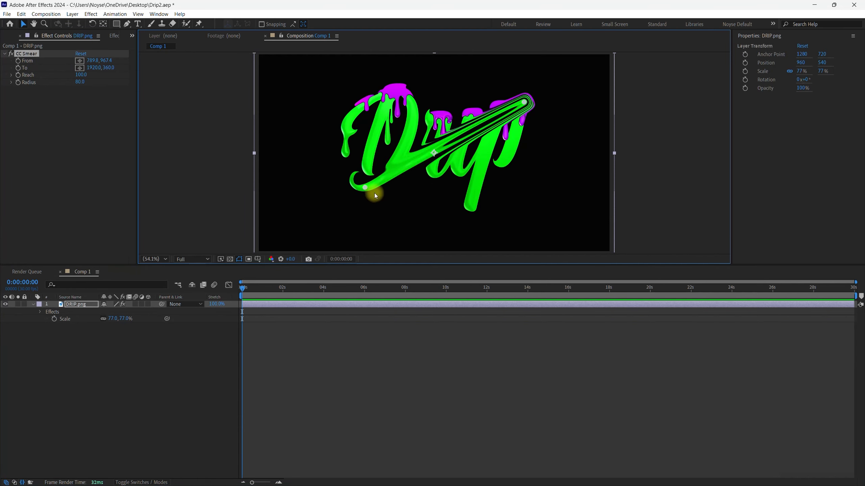
pyautogui.scroll(-3, 414, 191)
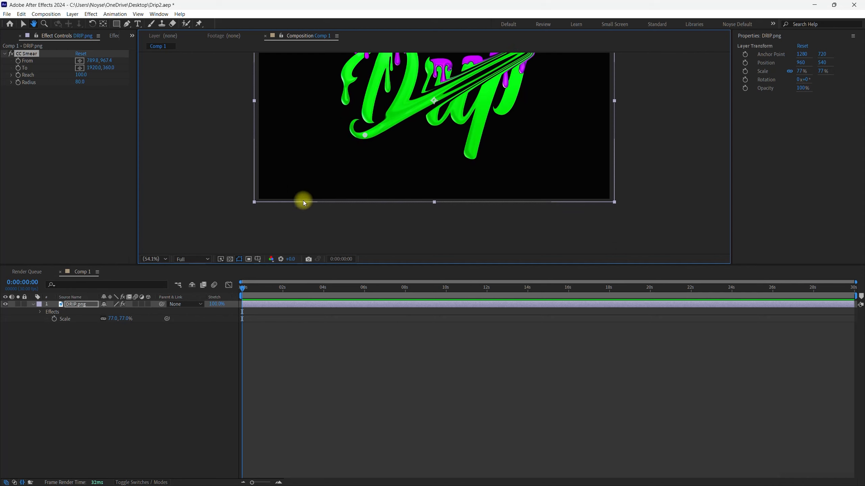
pyautogui.click(80, 68)
pyautogui.moveTo(362, 171)
pyautogui.mouseDown()
pyautogui.moveTo(366, 139)
pyautogui.moveTo(364, 213)
pyautogui.mouseUp()
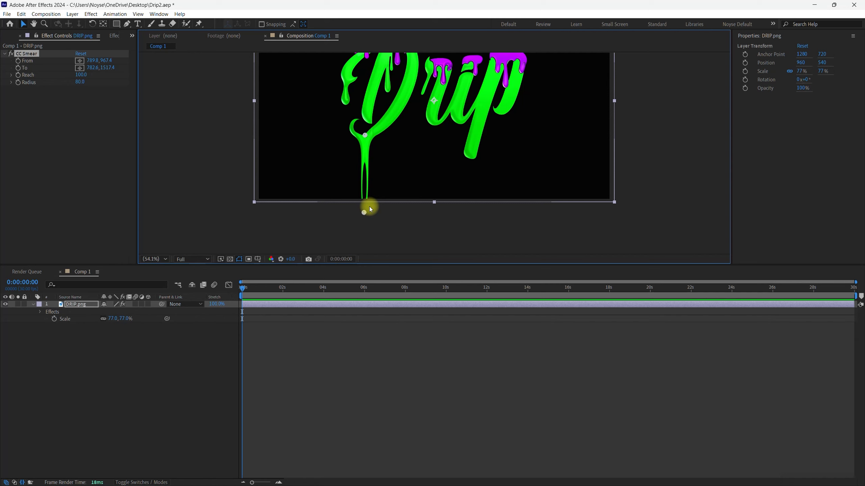
# - Set CC Smear's Reach to 114 and Radius to 35
pyautogui.moveTo(81, 77)
pyautogui.mouseDown()
pyautogui.moveTo(128, 74)
pyautogui.moveTo(60, 83)
pyautogui.moveTo(123, 81)
pyautogui.moveTo(48, 84)
pyautogui.moveTo(79, 82)
pyautogui.moveTo(86, 91)
pyautogui.mouseUp()
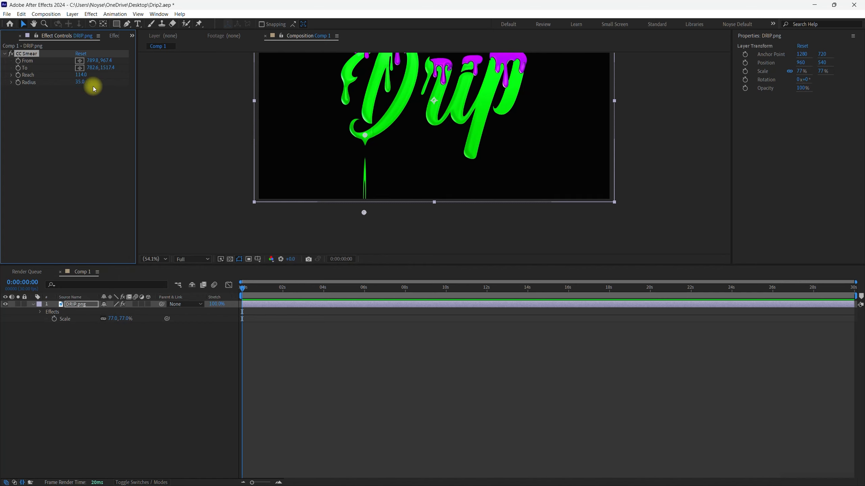
pyautogui.click(227, 227)
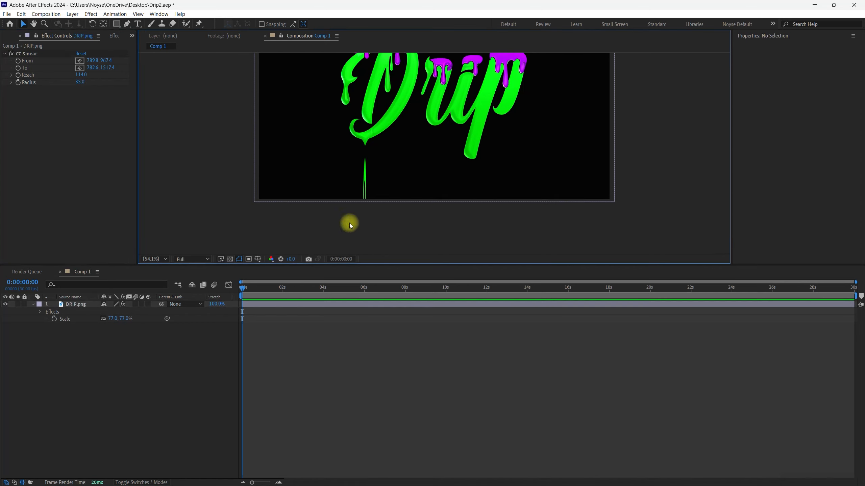
# - Fine-tune CC Smear's From point to 785.2, 986.2, at the lower edge of the D's curl
pyautogui.press('/')
pyautogui.moveTo(471, 205); pyautogui.dragTo(533, 193)
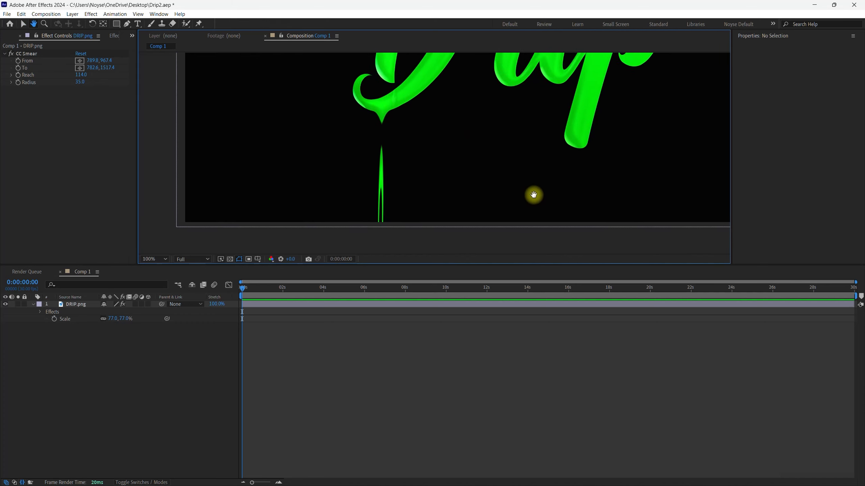
pyautogui.click(79, 63)
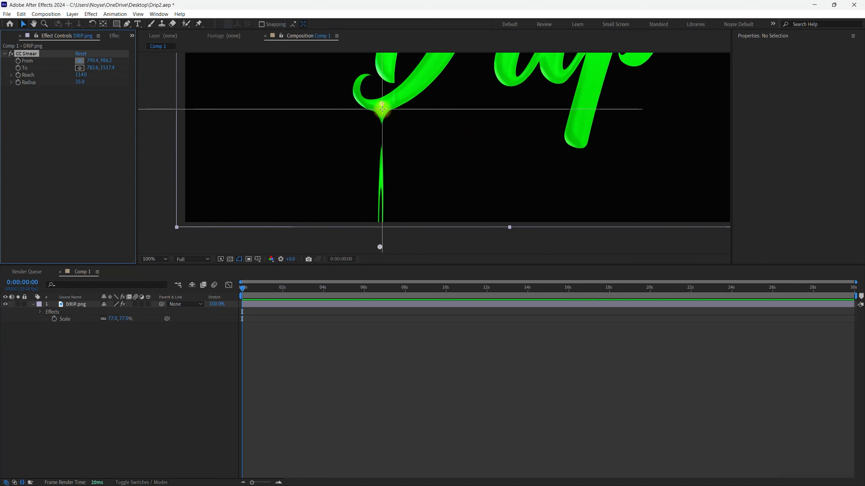
pyautogui.click(383, 109)
pyautogui.moveTo(383, 109); pyautogui.dragTo(381, 110)
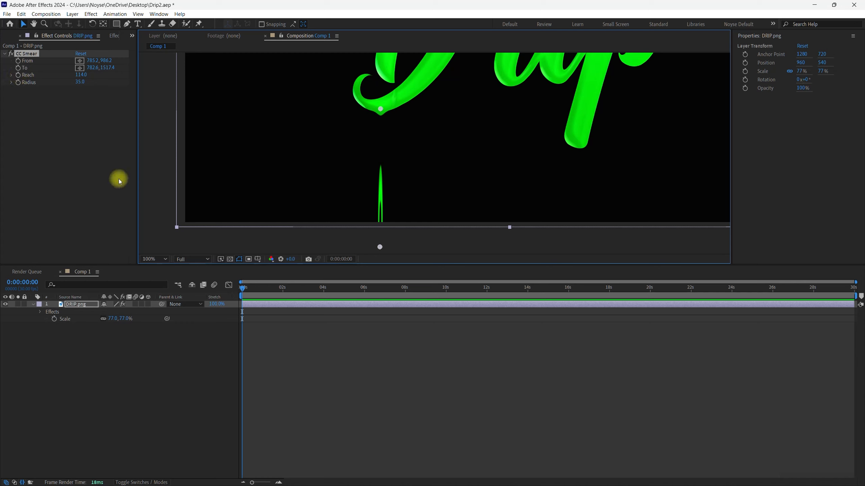
# - Set a Reach keyframe at 0:00:00:00 and reveal the DRIP.png layer's modified properties in the timeline
pyautogui.click(242, 288)
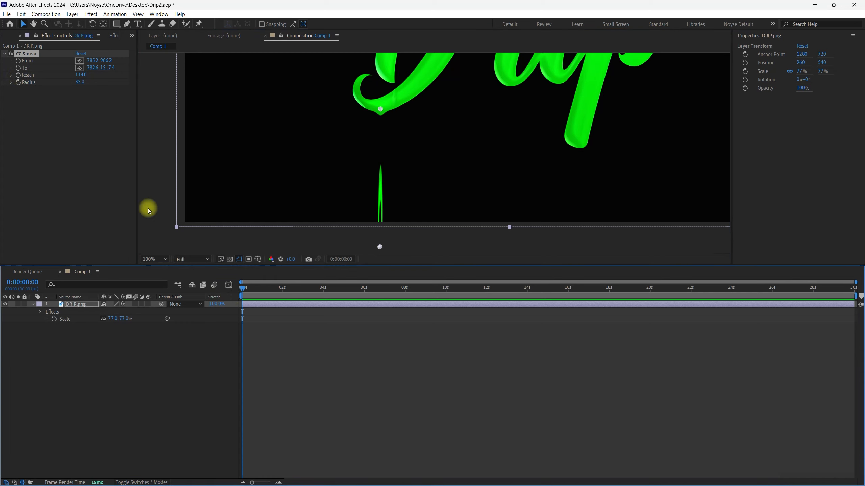
pyautogui.click(22, 84)
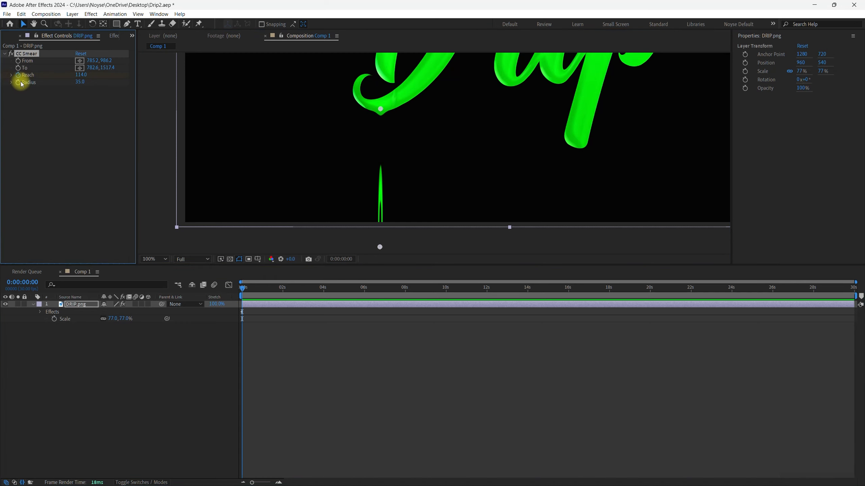
pyautogui.click(256, 306)
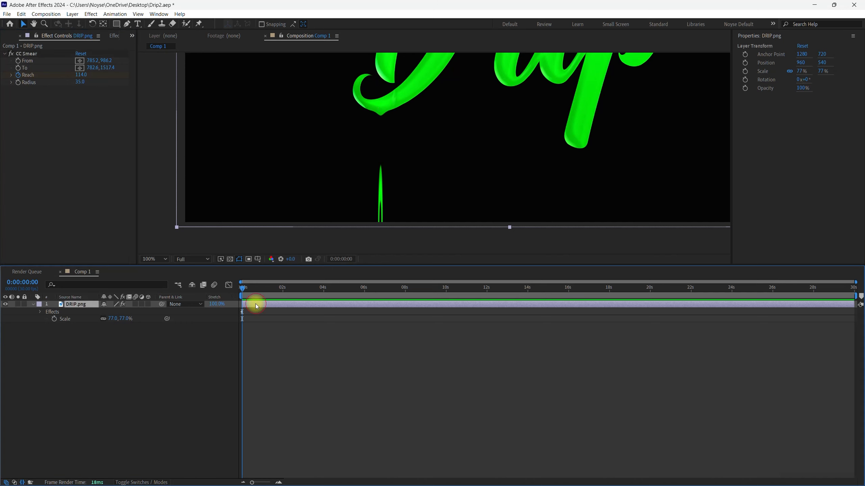
pyautogui.press('u')
pyautogui.press('u')
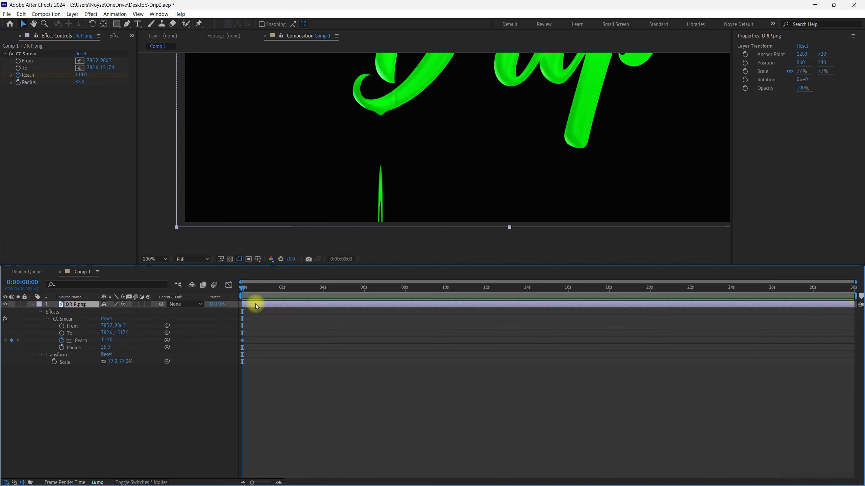
pyautogui.click(212, 411)
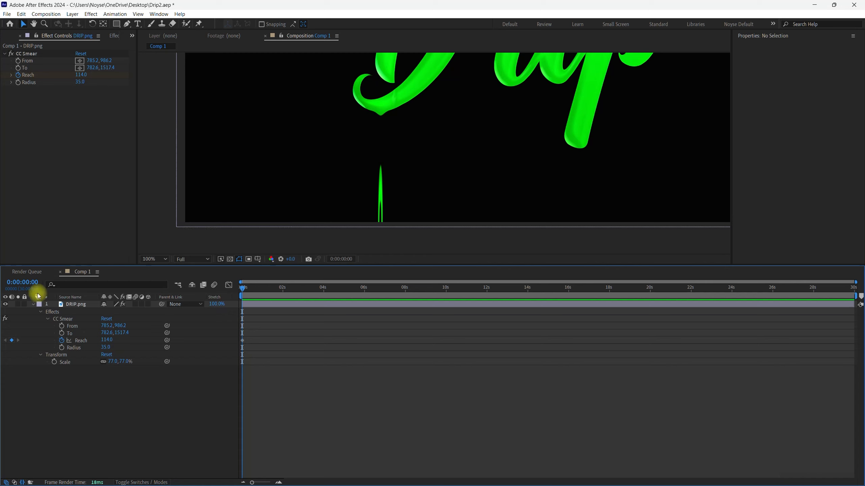
# - Add a second Reach keyframe at 0:00:00:15
pyautogui.click(34, 283)
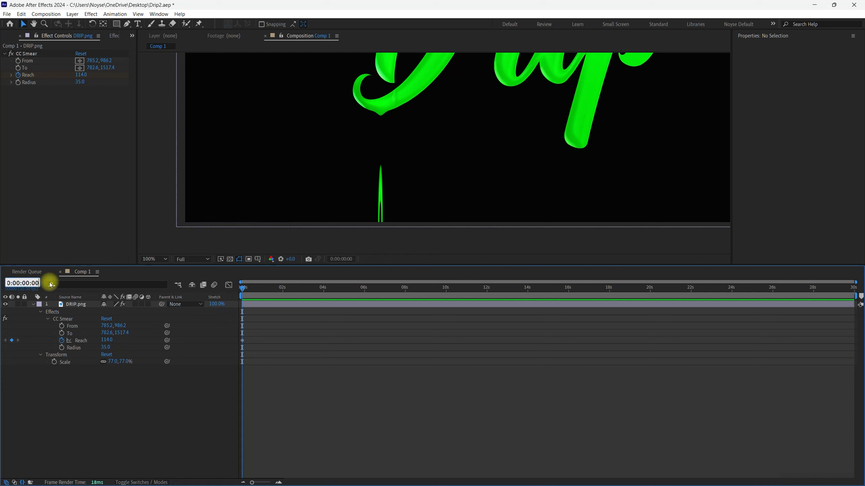
pyautogui.press('Return')
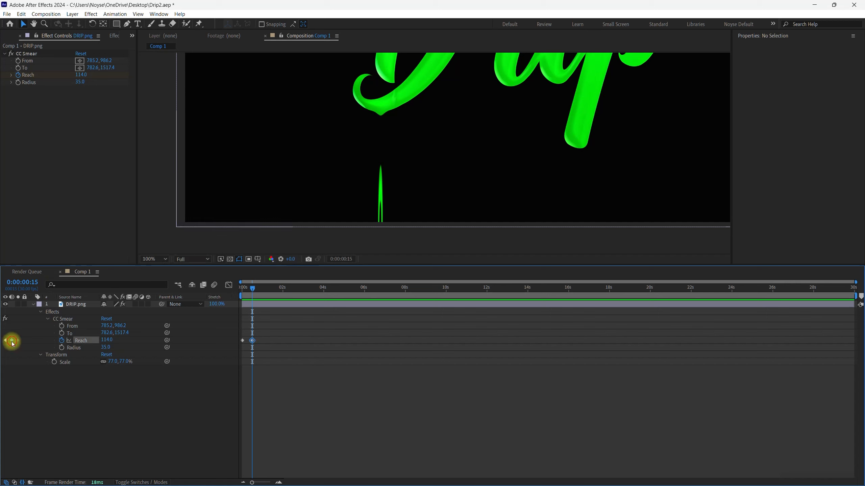
pyautogui.click(12, 341)
# - Set the Reach keyframe at 0:00:00:00 to 0 and the one at 0:00:00:15 to 226
pyautogui.moveTo(255, 291); pyautogui.dragTo(232, 286)
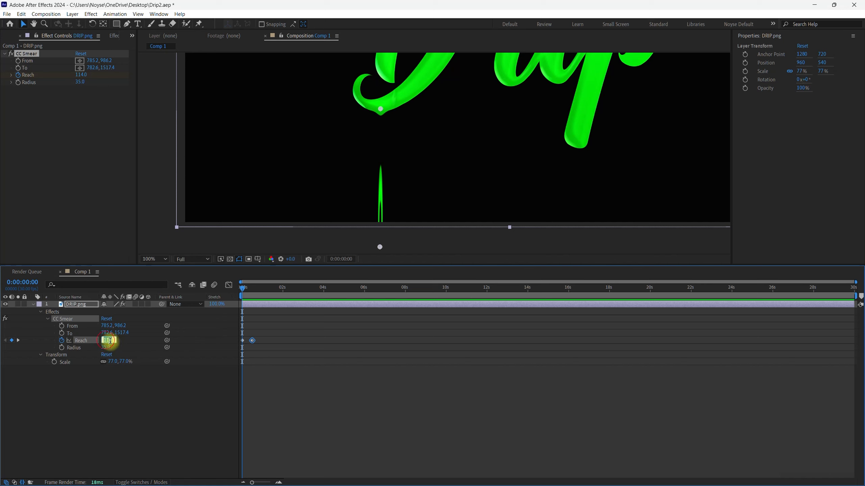
pyautogui.press('Return')
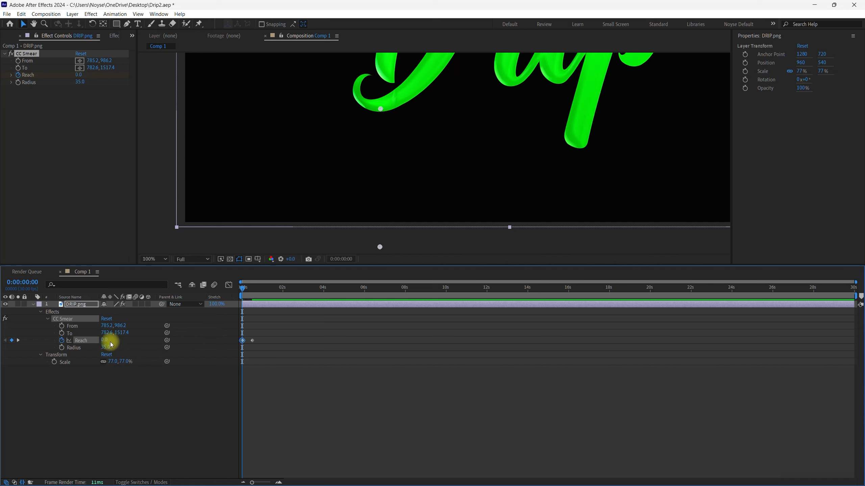
pyautogui.click(18, 340)
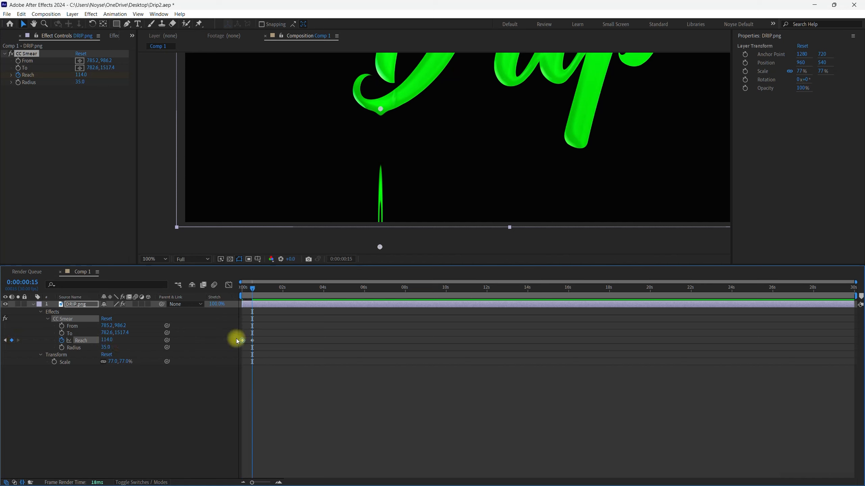
pyautogui.moveTo(111, 340); pyautogui.dragTo(150, 342)
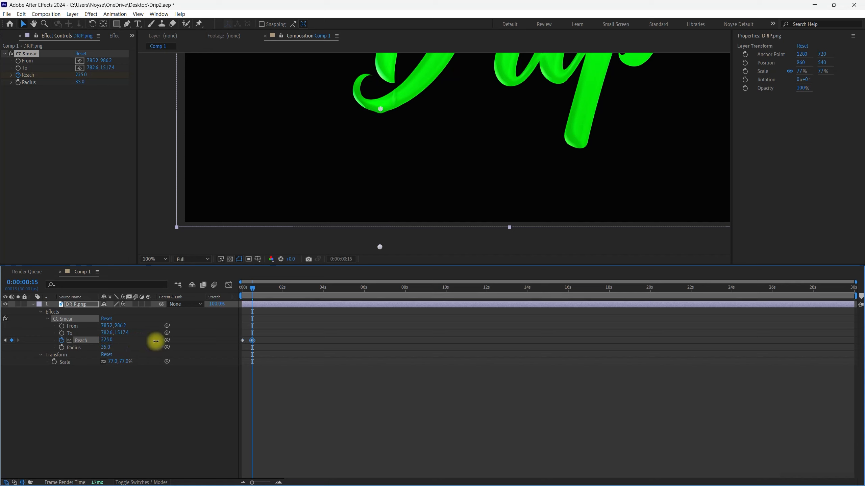
pyautogui.click(131, 402)
# - Play back the drip animation from the start of the composition
pyautogui.click(251, 289)
pyautogui.click(241, 290)
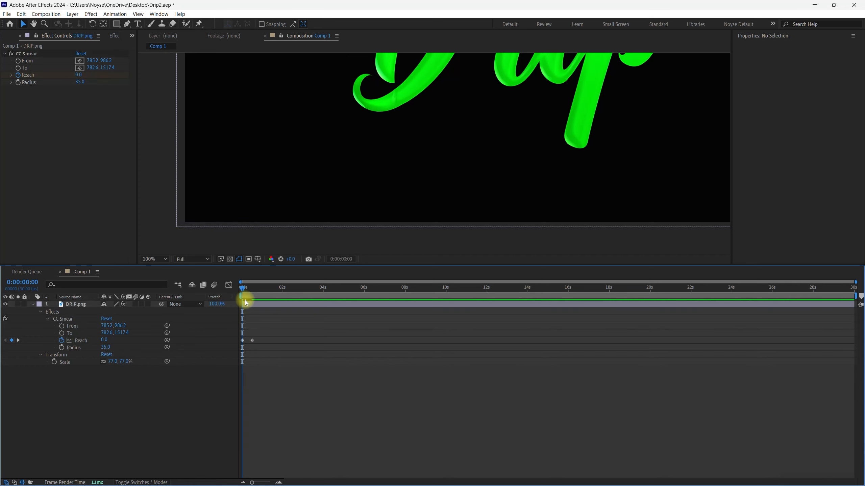
pyautogui.press('space')
pyautogui.press('space')
pyautogui.press('space')
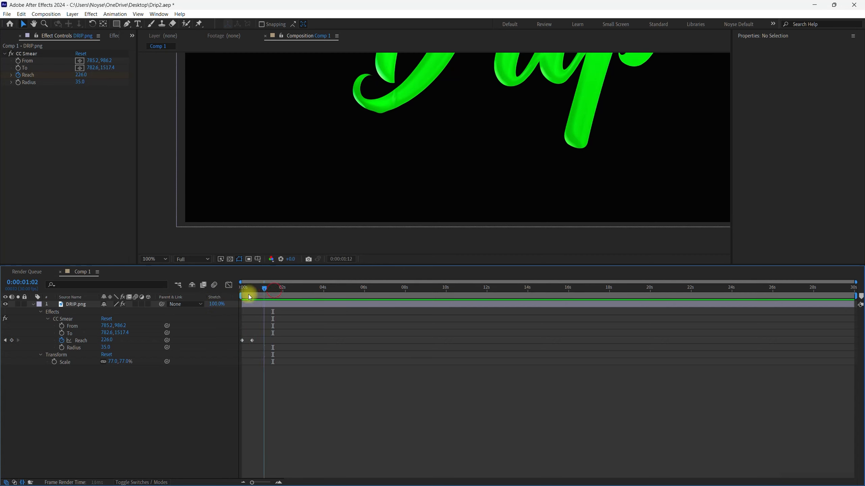
pyautogui.press('space')
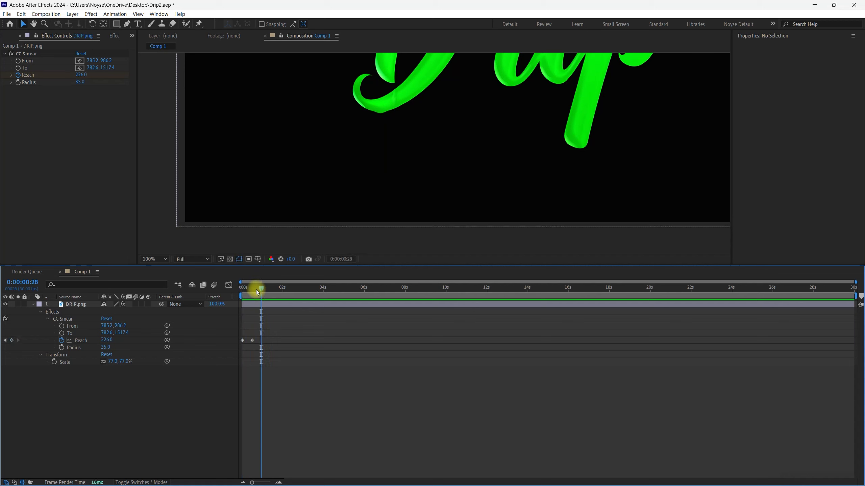
# - Add a Reach keyframe of 0 at 0:00:00:16, one frame after the full-reach keyframe
pyautogui.press('=')
pyautogui.press('=')
pyautogui.press('=')
pyautogui.press('=')
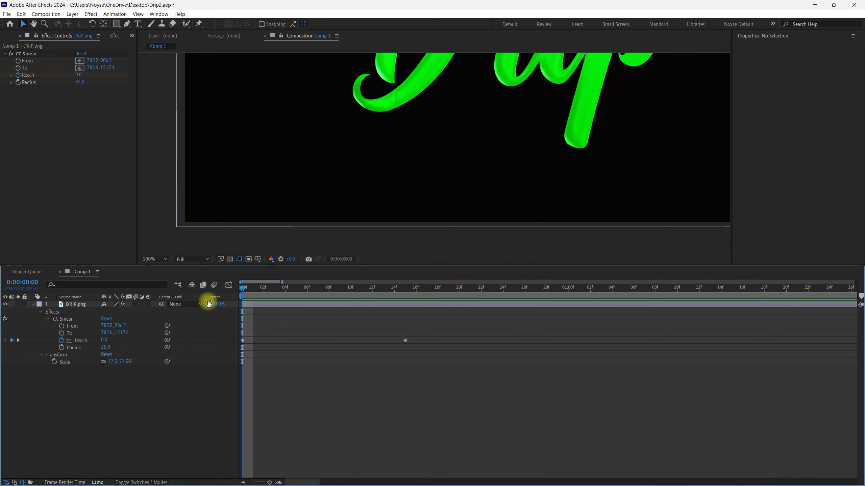
pyautogui.press('-')
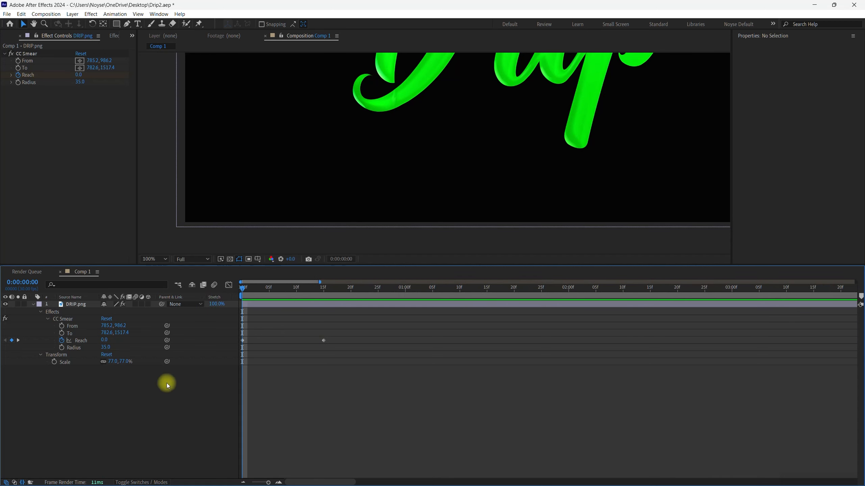
pyautogui.click(18, 340)
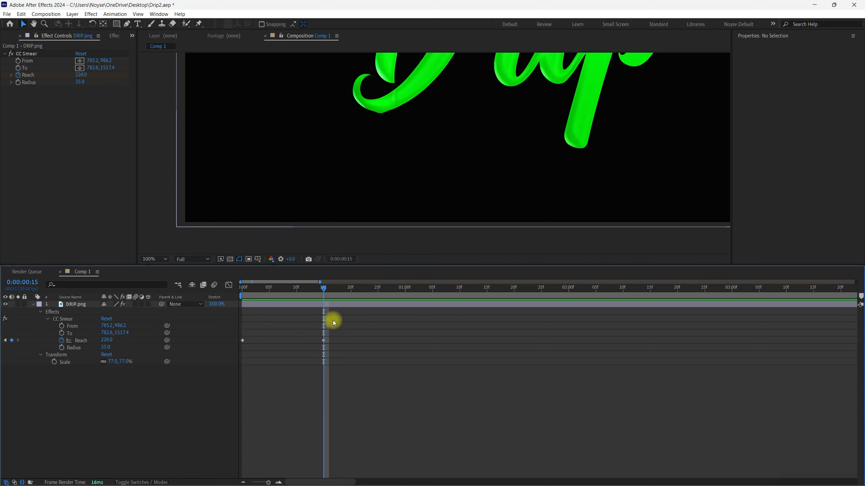
pyautogui.press('pagedown')
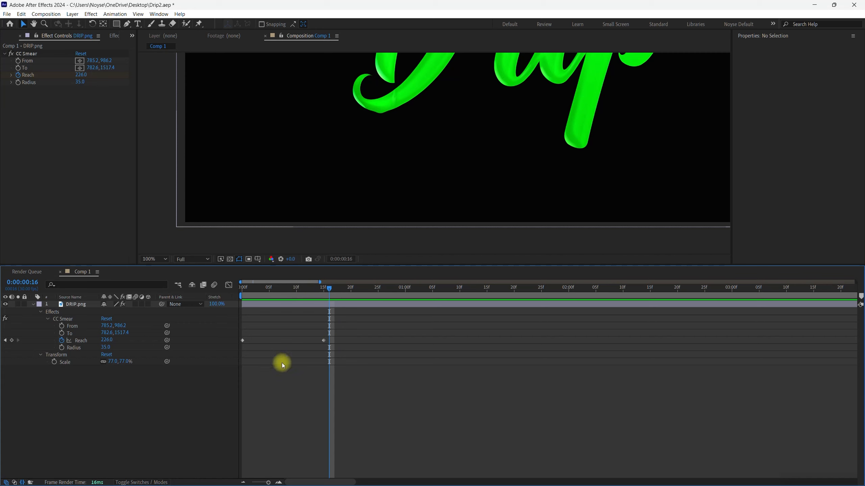
pyautogui.click(12, 341)
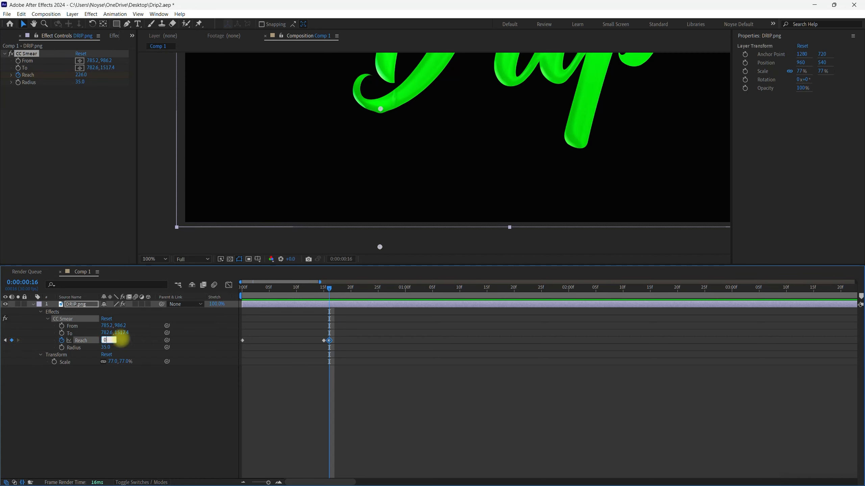
# - Add a fourth Reach keyframe at about 0:00:01:07 and scrub through the drip from the start
pyautogui.moveTo(343, 289); pyautogui.dragTo(443, 291)
pyautogui.click(12, 340)
pyautogui.moveTo(445, 288); pyautogui.dragTo(186, 314)
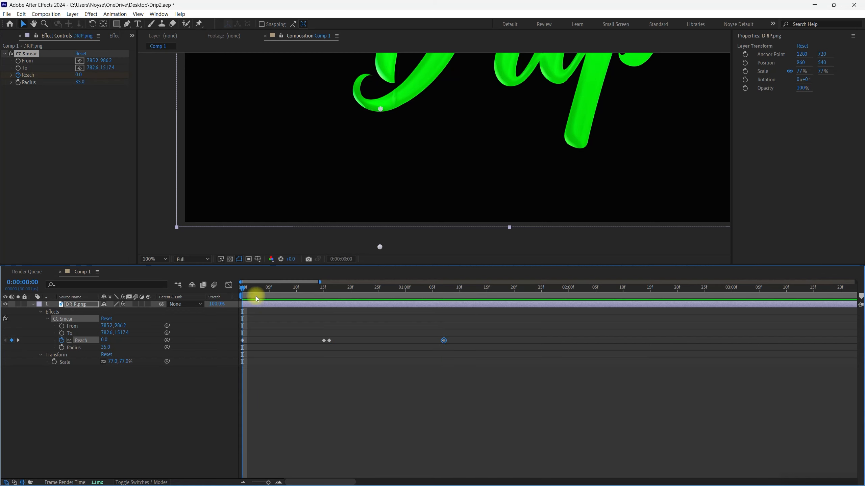
pyautogui.moveTo(250, 289); pyautogui.dragTo(313, 312)
pyautogui.moveTo(250, 314); pyautogui.dragTo(204, 315)
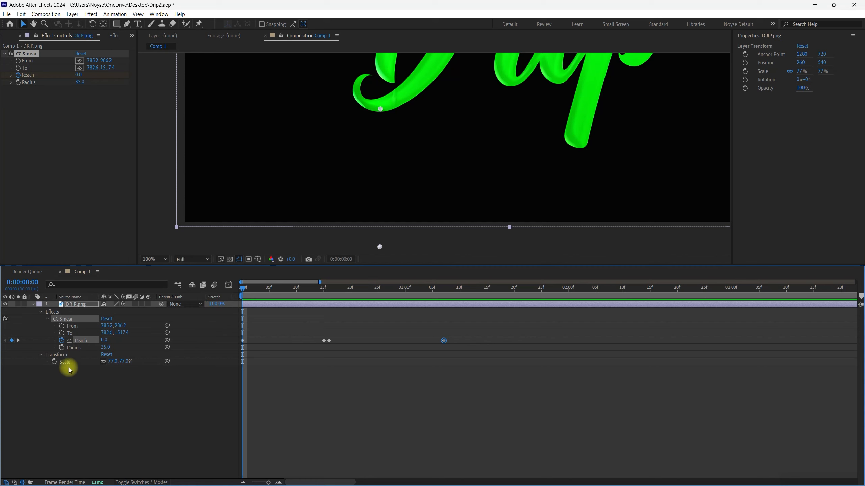
# - Add the expression loopOut(type = "cycle", numKeyframes = 0) to CC Smear's Reach property
pyautogui.keyDown('alt'); pyautogui.click(62, 341); pyautogui.keyUp('alt')
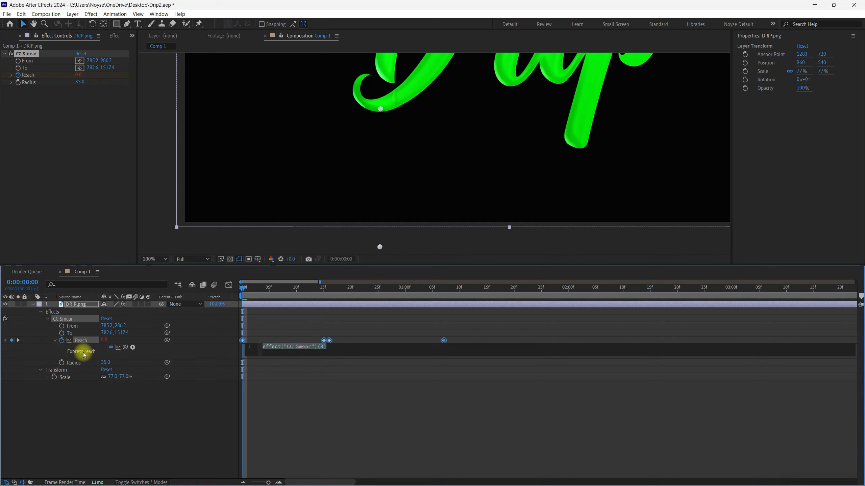
pyautogui.click(132, 348)
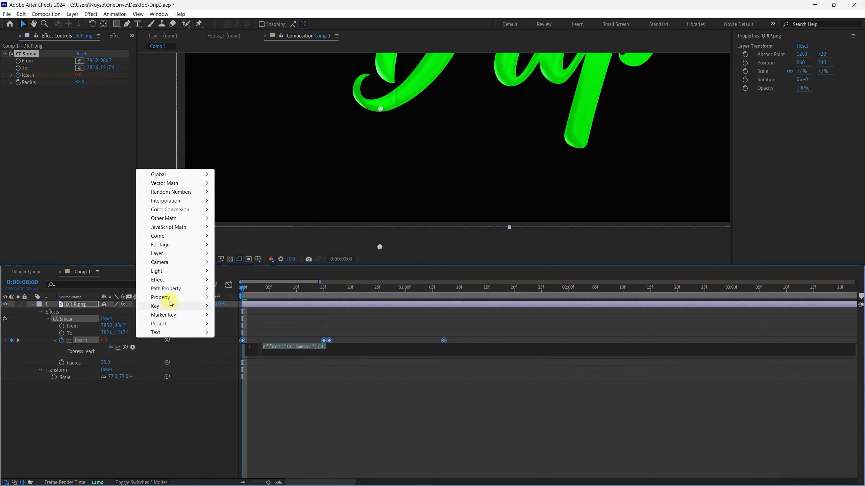
pyautogui.moveTo(174, 299)
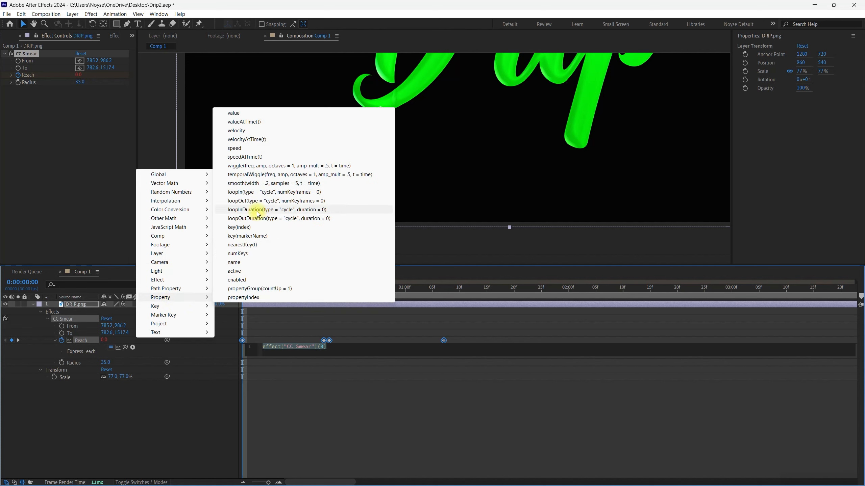
pyautogui.click(252, 201)
pyautogui.click(344, 409)
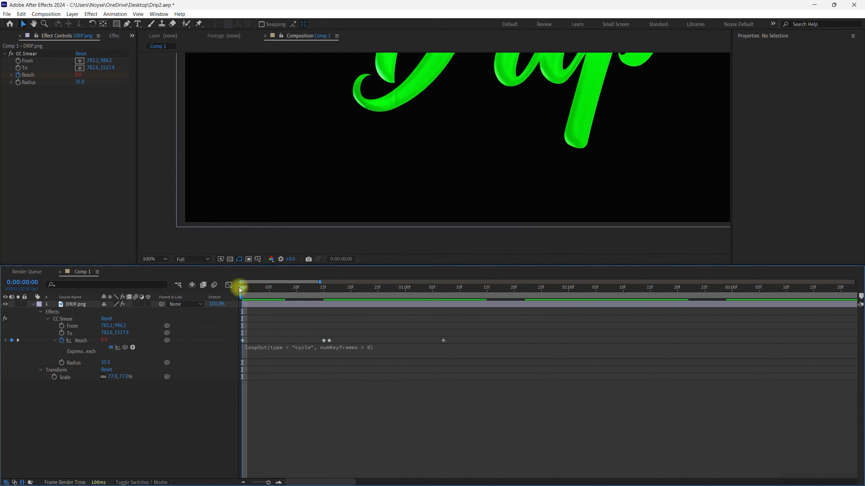
# - Scrub and play the composition from the start to check the looping drip
pyautogui.moveTo(242, 289); pyautogui.dragTo(327, 299)
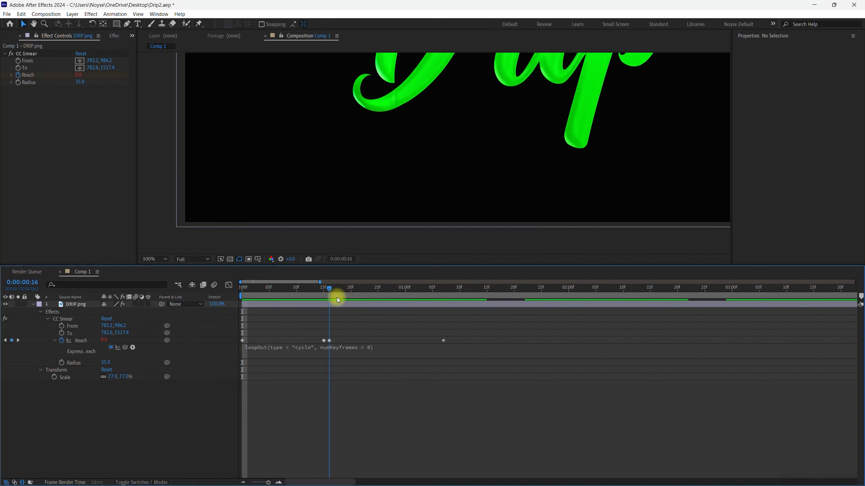
pyautogui.moveTo(438, 297); pyautogui.dragTo(179, 316)
pyautogui.click(443, 405)
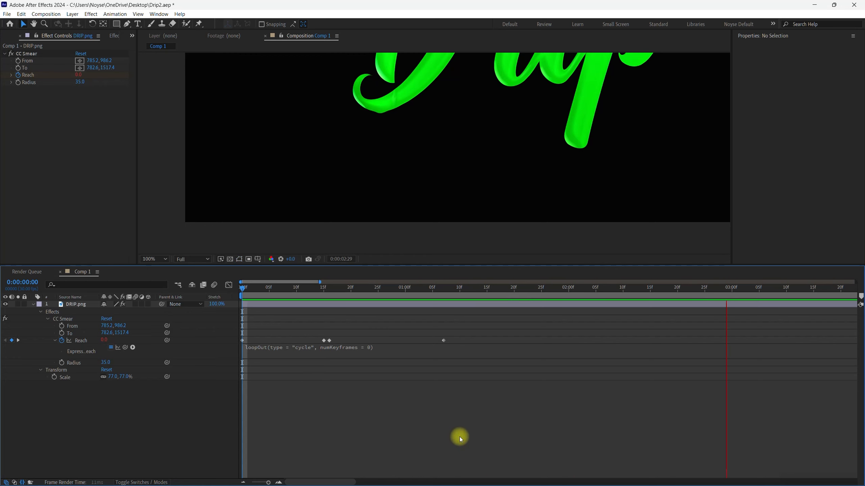
pyautogui.press('End')
# - Try moving the last Reach keyframe to about 0:00:02:21, play the loop, and undo the move
pyautogui.moveTo(443, 342); pyautogui.dragTo(683, 340)
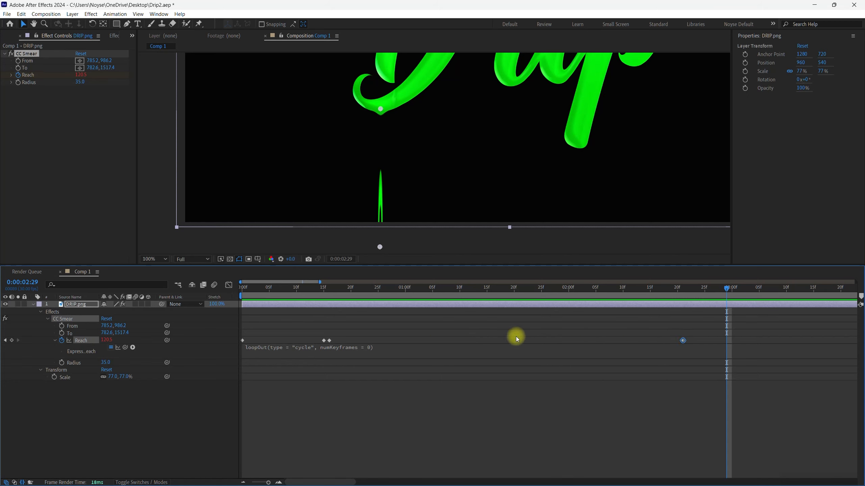
pyautogui.press('Home')
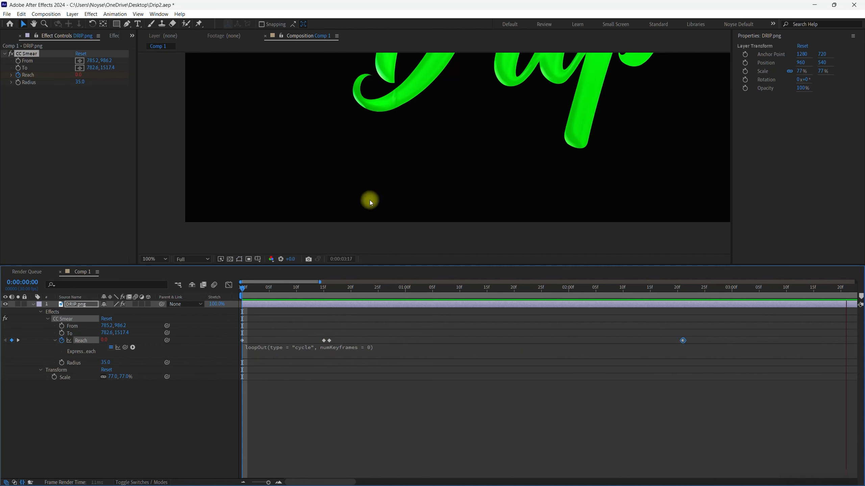
pyautogui.press('space')
pyautogui.moveTo(357, 479); pyautogui.dragTo(249, 477)
pyautogui.hotkey('ctrl', 'z')
pyautogui.click(403, 451)
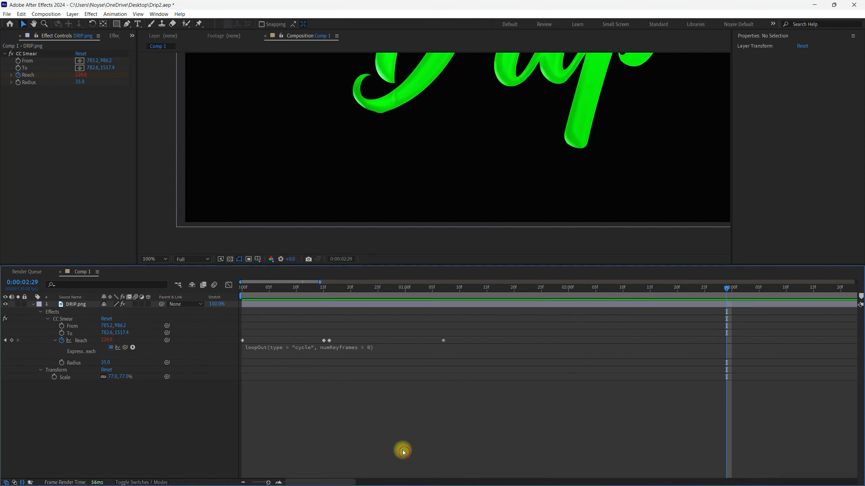
# - Apply Easy Ease In to the Reach keyframe at 0:00:00:15 and play the animation from the start
pyautogui.click(324, 340)
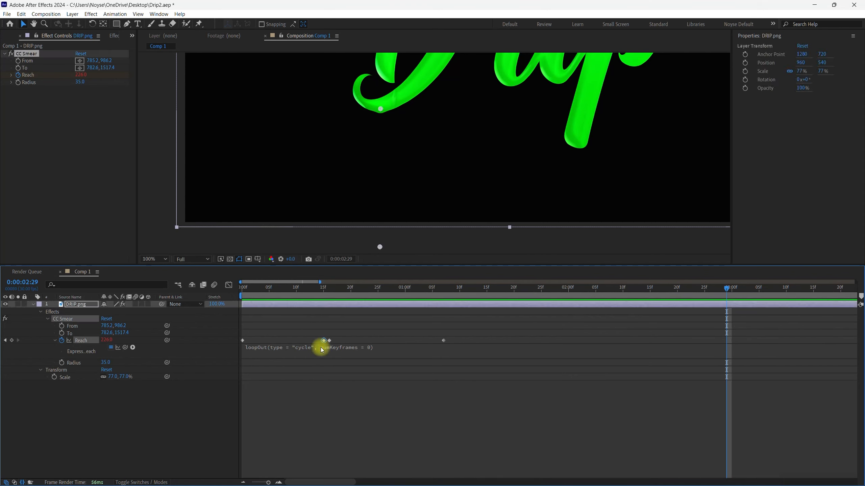
pyautogui.rightClick(325, 342)
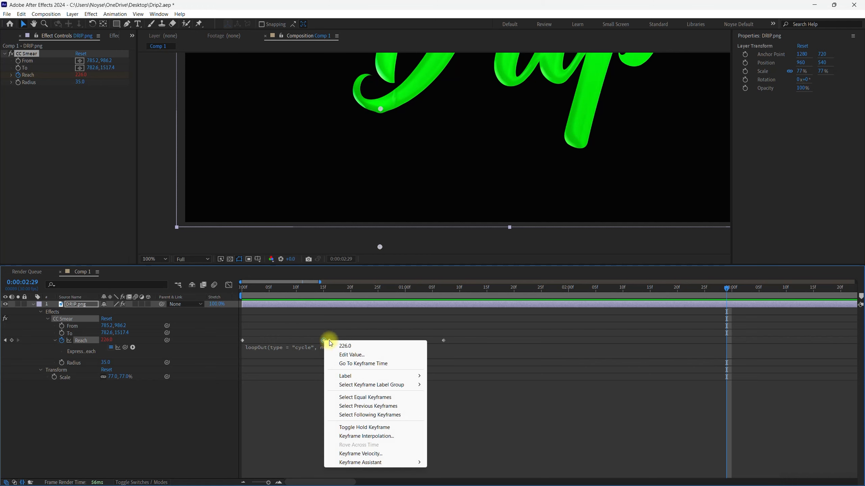
pyautogui.moveTo(395, 463)
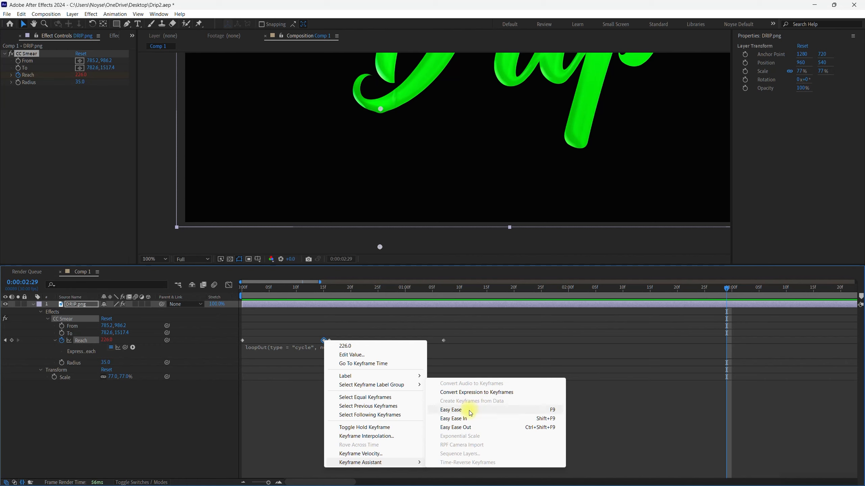
pyautogui.click(452, 419)
pyautogui.click(467, 431)
pyautogui.moveTo(250, 289); pyautogui.dragTo(217, 290)
pyautogui.press('space')
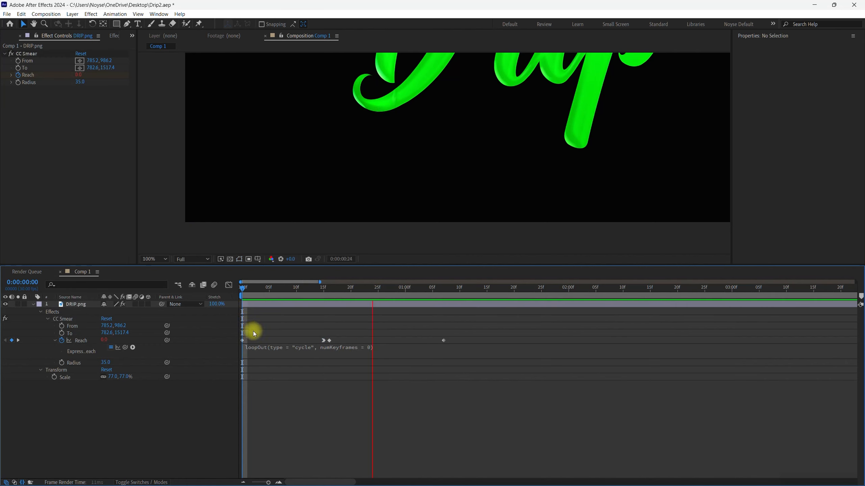
# - Apply Easy Ease to the first two Reach keyframes, at 0:00:00:00 and 0:00:00:15
pyautogui.click(243, 340)
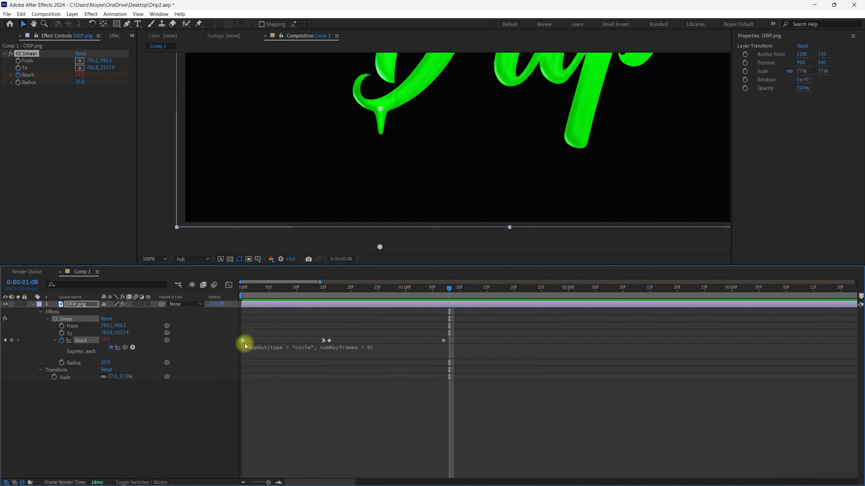
pyautogui.moveTo(242, 334); pyautogui.dragTo(325, 341)
pyautogui.click(243, 340)
pyautogui.rightClick(323, 341)
pyautogui.moveTo(395, 461)
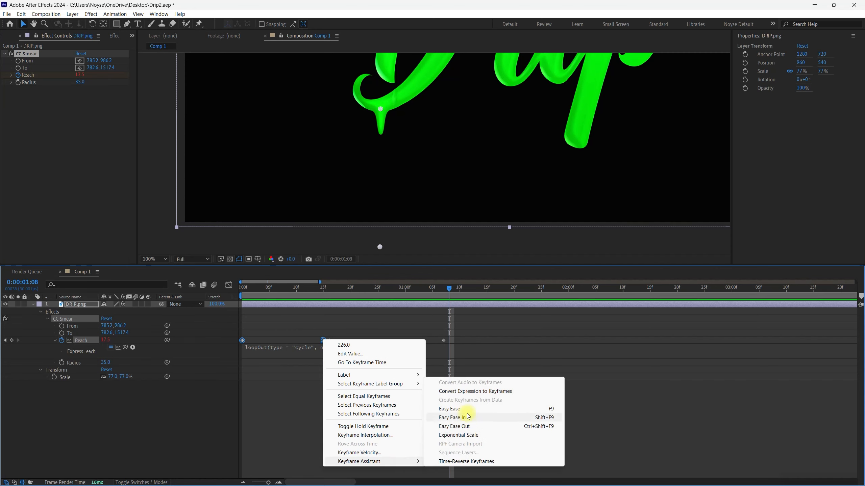
pyautogui.click(449, 408)
pyautogui.click(392, 441)
# - Play and scrub the eased drip from the start to check its motion
pyautogui.click(248, 288)
pyautogui.moveTo(249, 289); pyautogui.dragTo(212, 290)
pyautogui.press('space')
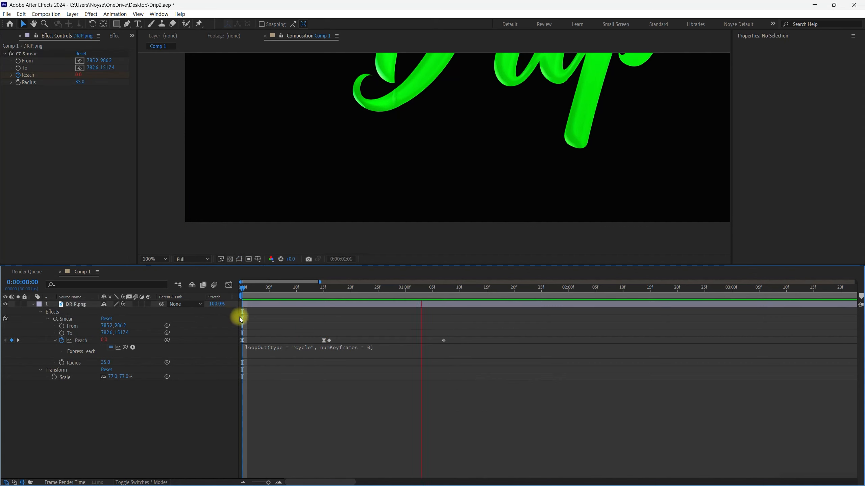
pyautogui.press('space')
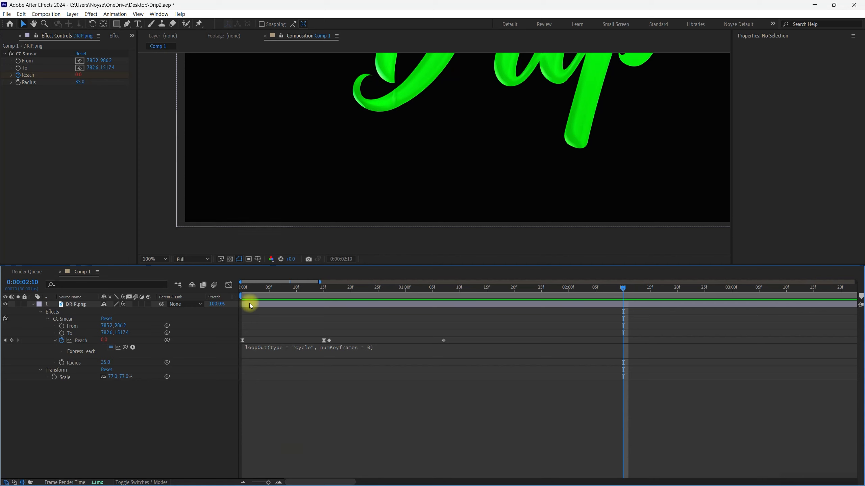
pyautogui.click(249, 292)
pyautogui.moveTo(234, 288); pyautogui.dragTo(329, 292)
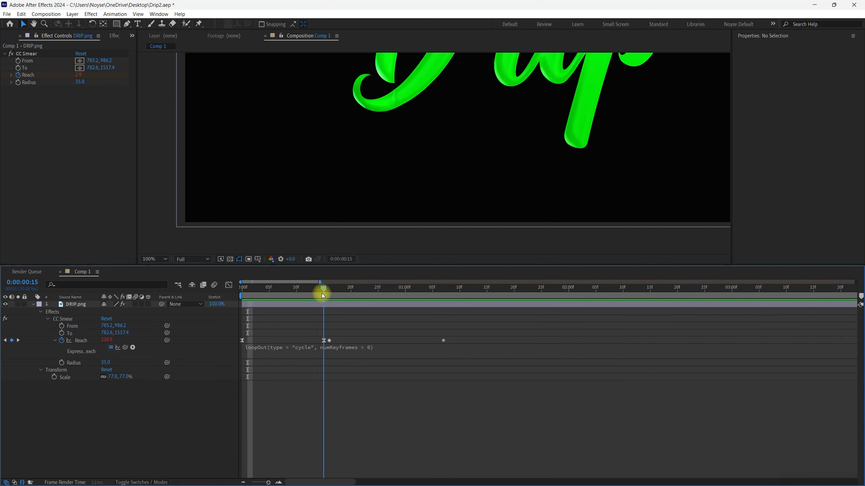
pyautogui.press('space')
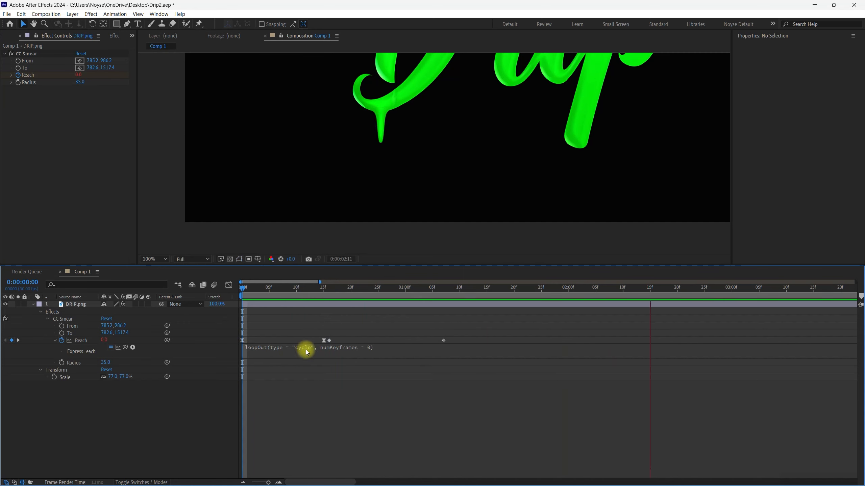
# - Apply Easy Ease to the last two Reach keyframes, at 0:00:00:16 and about 0:00:01:07
pyautogui.moveTo(326, 331); pyautogui.dragTo(445, 344)
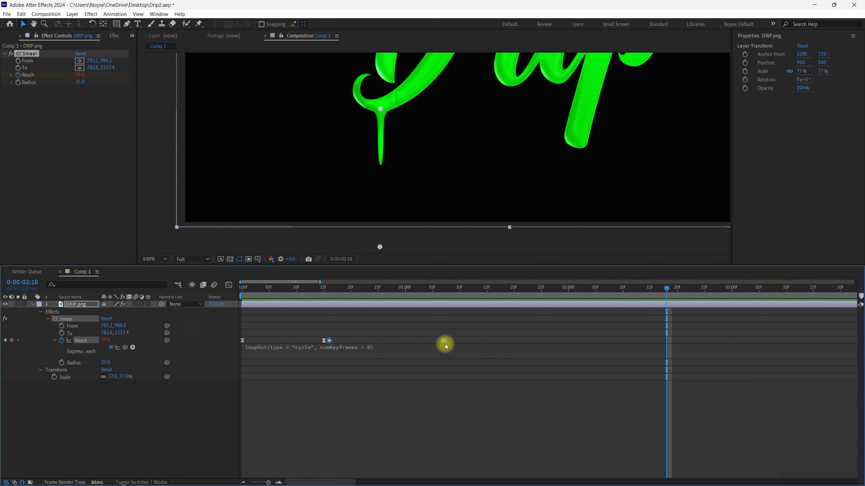
pyautogui.rightClick(447, 340)
pyautogui.moveTo(493, 461)
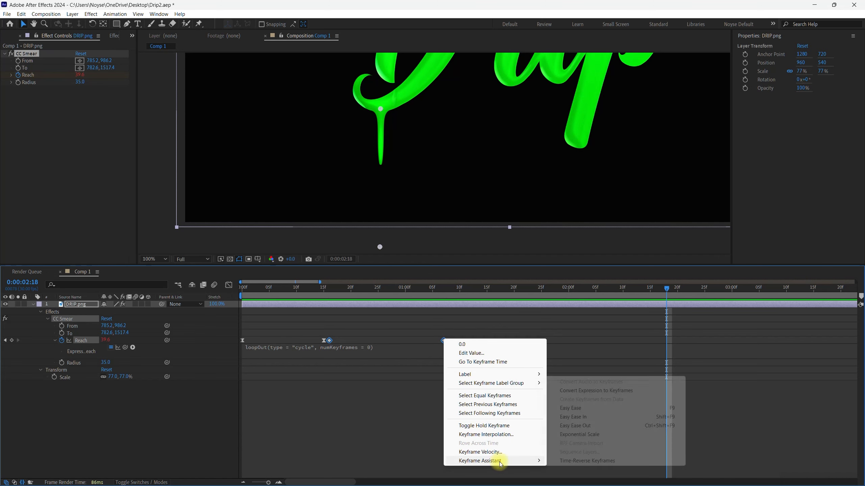
pyautogui.click(587, 409)
pyautogui.click(534, 435)
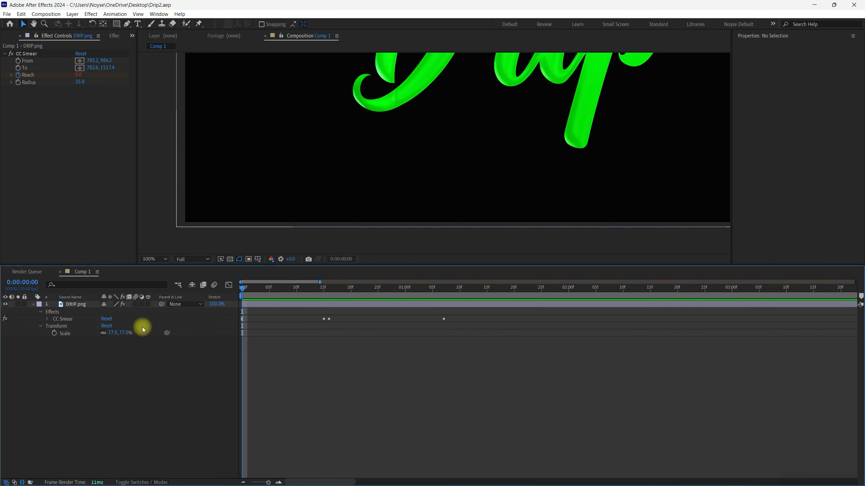
# - Add two more CC Smear effects to the DRIP.png layer
pyautogui.click(106, 199)
pyautogui.click(114, 36)
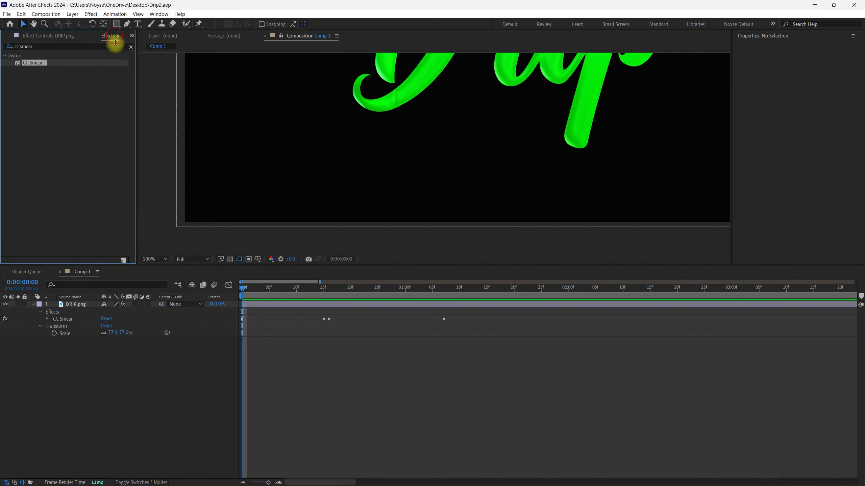
pyautogui.moveTo(21, 68); pyautogui.dragTo(70, 304)
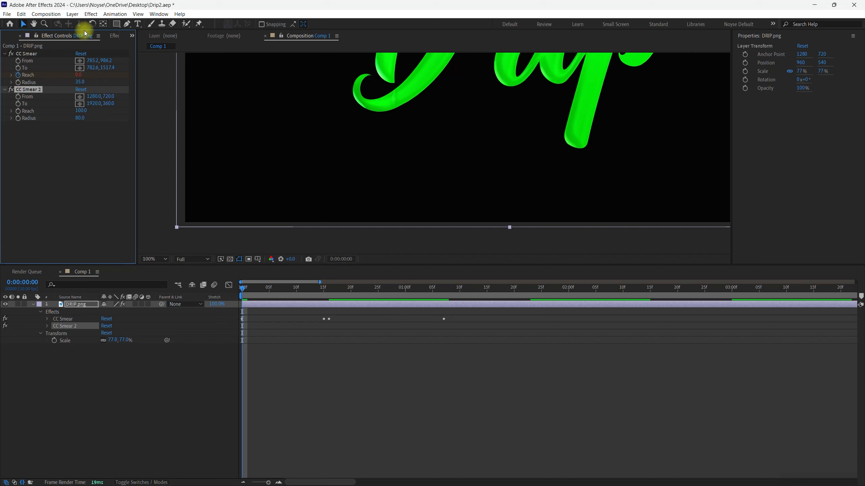
pyautogui.click(114, 36)
pyautogui.moveTo(36, 65)
pyautogui.mouseDown()
pyautogui.moveTo(70, 273)
pyautogui.moveTo(77, 303)
pyautogui.moveTo(95, 303)
pyautogui.mouseUp()
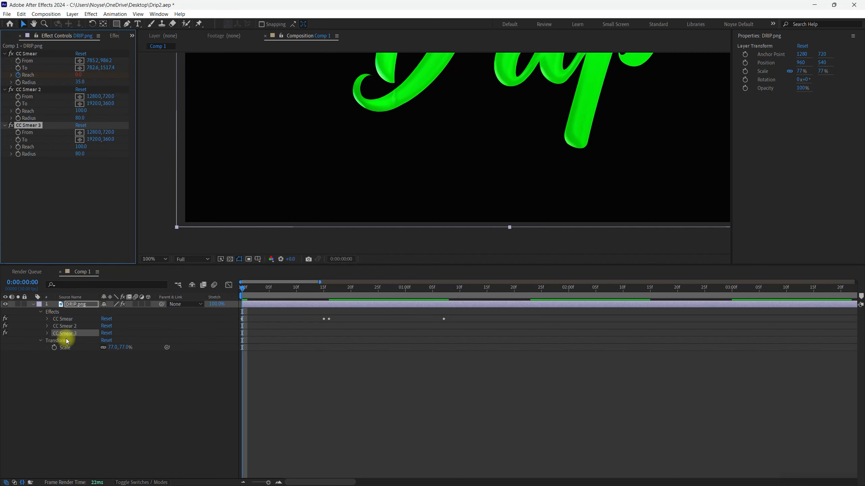
# - Copy the animated CC Smear effect and paste it over both CC Smear 2 and CC Smear 3 on DRIP.png
pyautogui.click(87, 305)
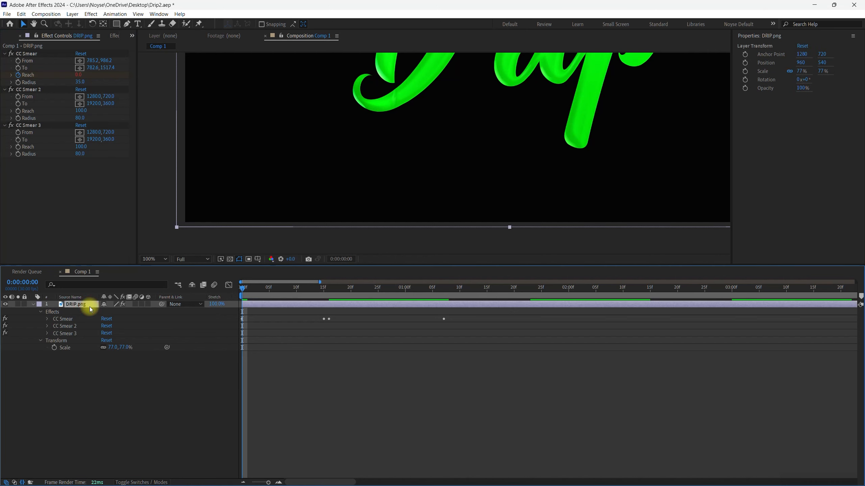
pyautogui.press('u')
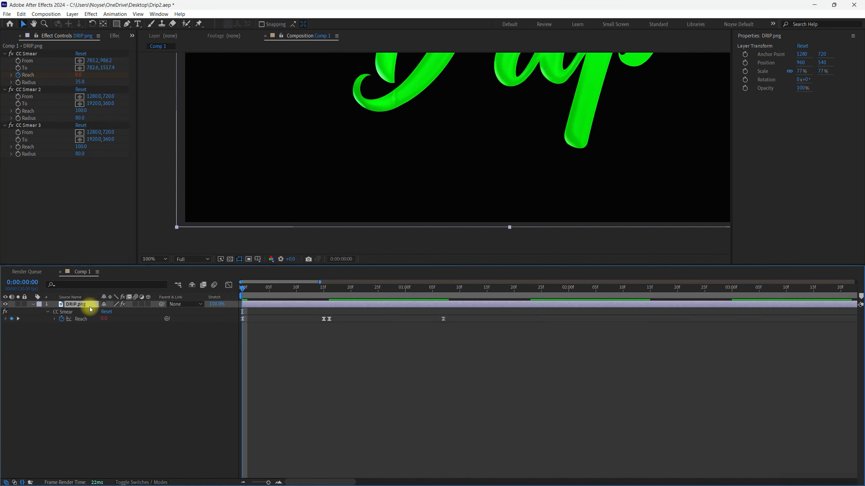
pyautogui.click(196, 418)
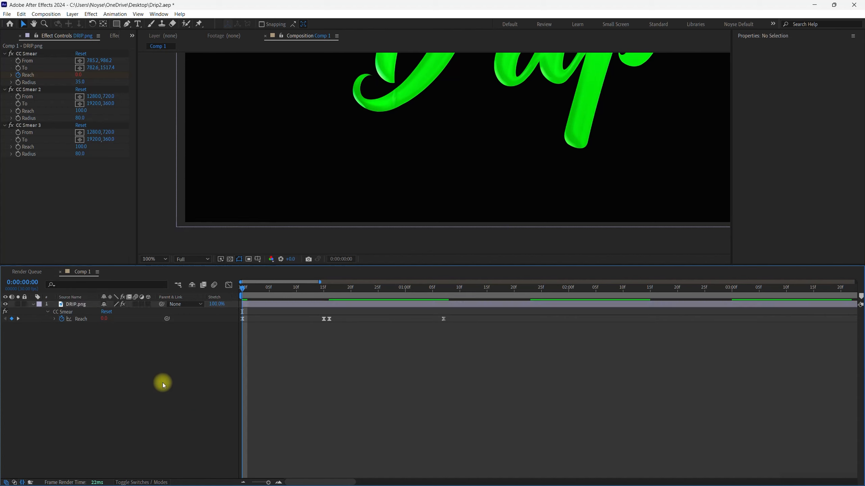
pyautogui.moveTo(370, 321); pyautogui.dragTo(241, 323)
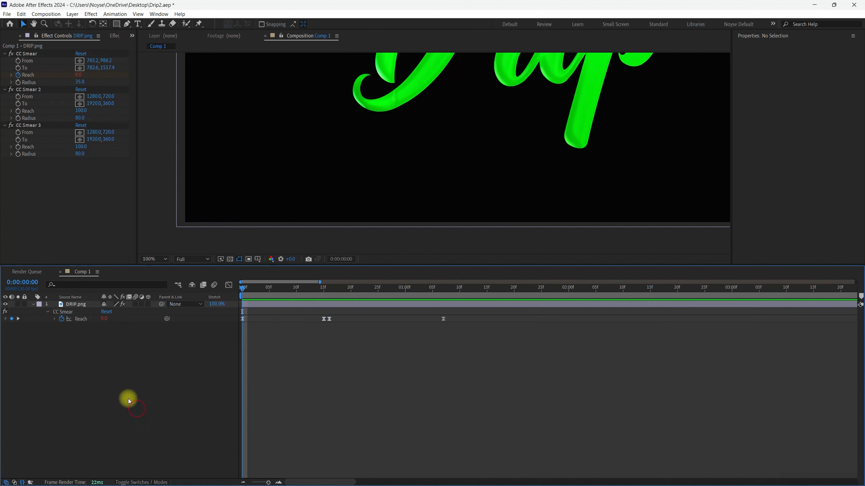
pyautogui.click(65, 316)
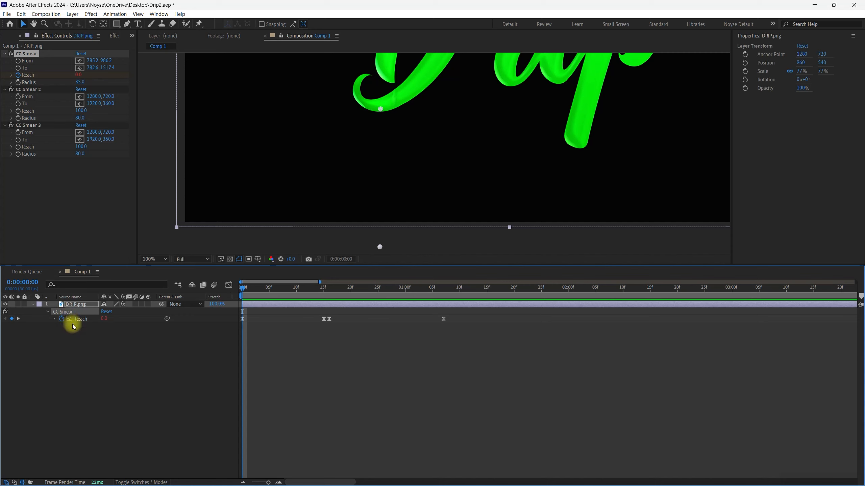
pyautogui.click(39, 91)
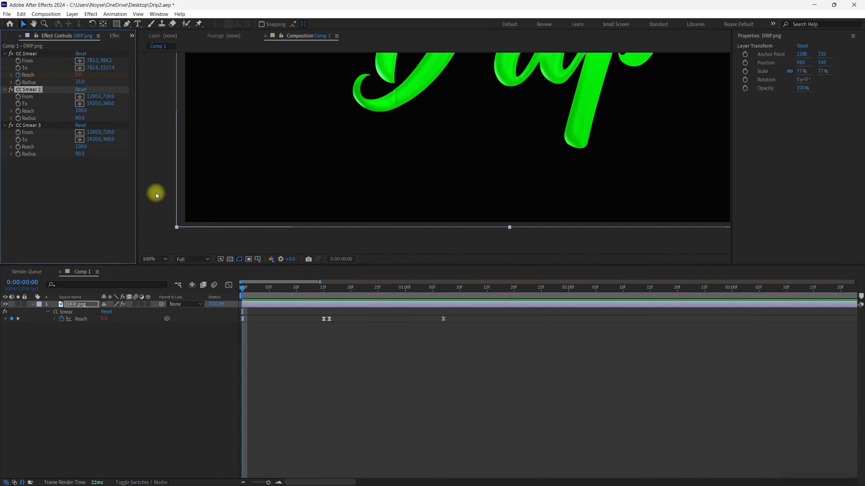
pyautogui.hotkey('ctrl', 'v')
pyautogui.click(45, 126)
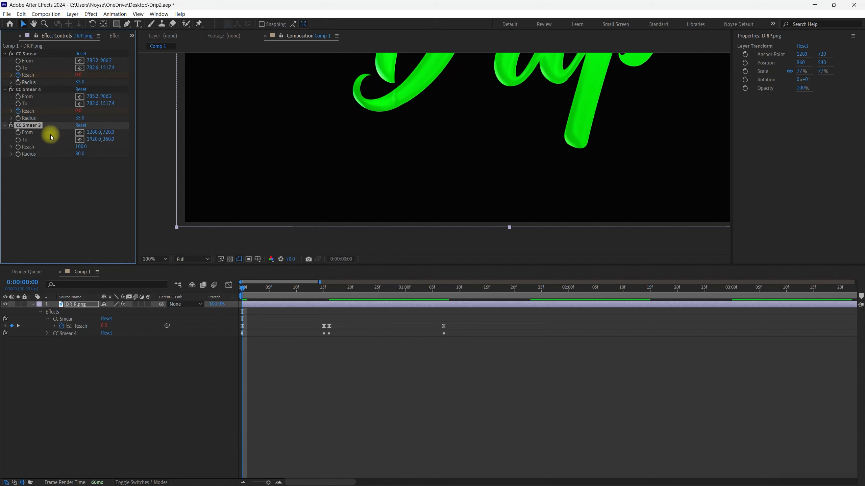
pyautogui.hotkey('ctrl', 'v')
# - Reveal all modified properties of the DRIP.png layer in the timeline, including the Reach expressions
pyautogui.click(77, 303)
pyautogui.press('u')
pyautogui.press('u')
pyautogui.press('u')
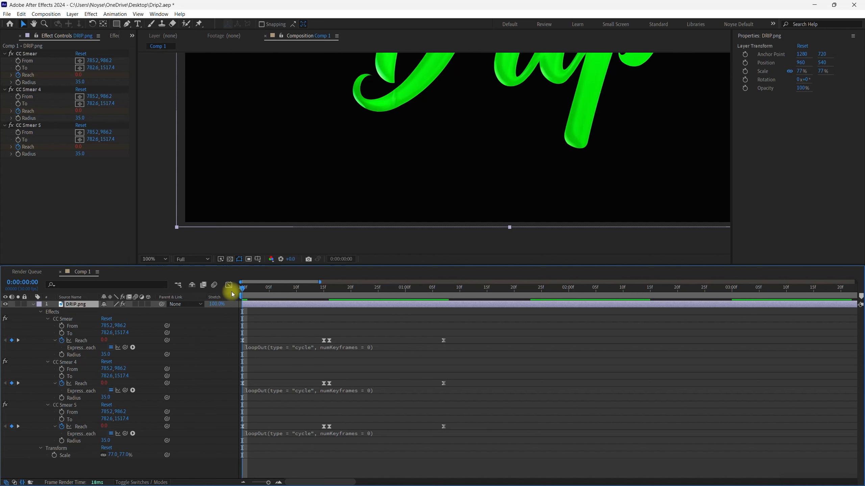
# - Place CC Smear 4's From point at the bottom of the letter r and its To point straight below, at 1278.7, 1487.5
pyautogui.click(83, 362)
pyautogui.click(47, 92)
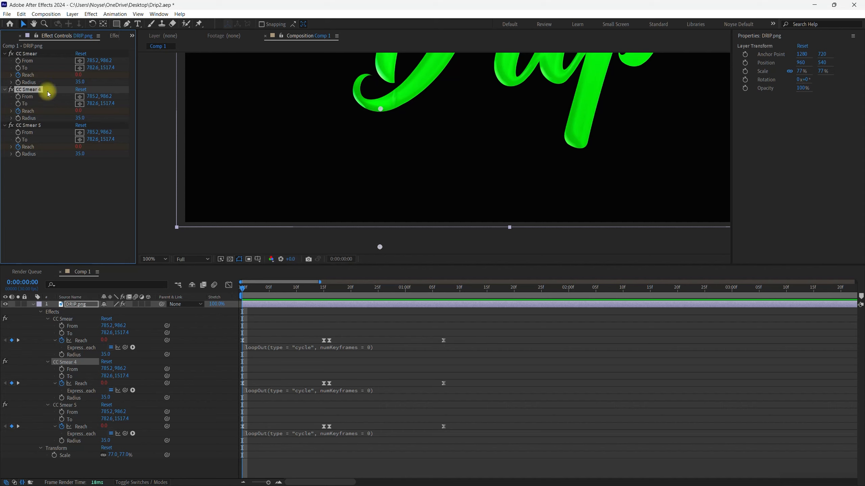
pyautogui.click(79, 96)
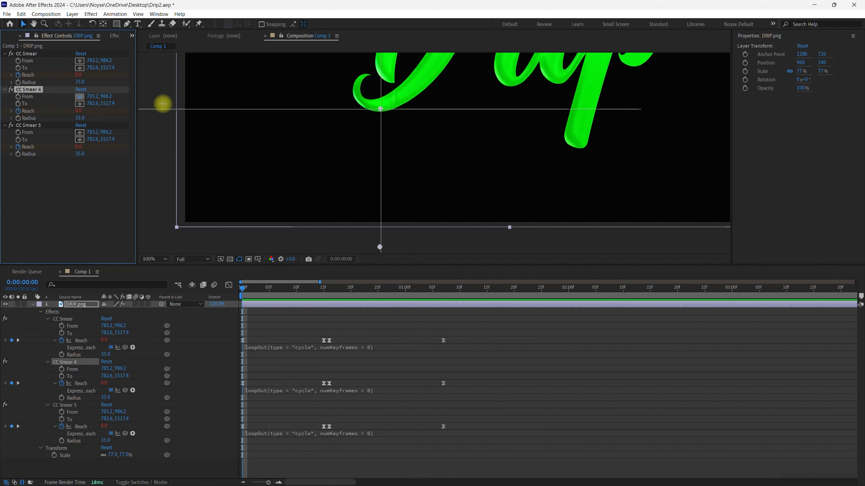
pyautogui.click(510, 81)
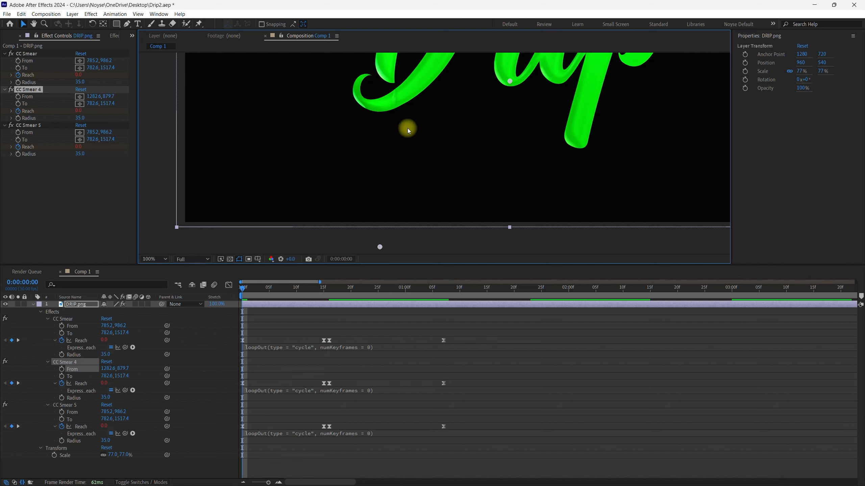
pyautogui.click(80, 106)
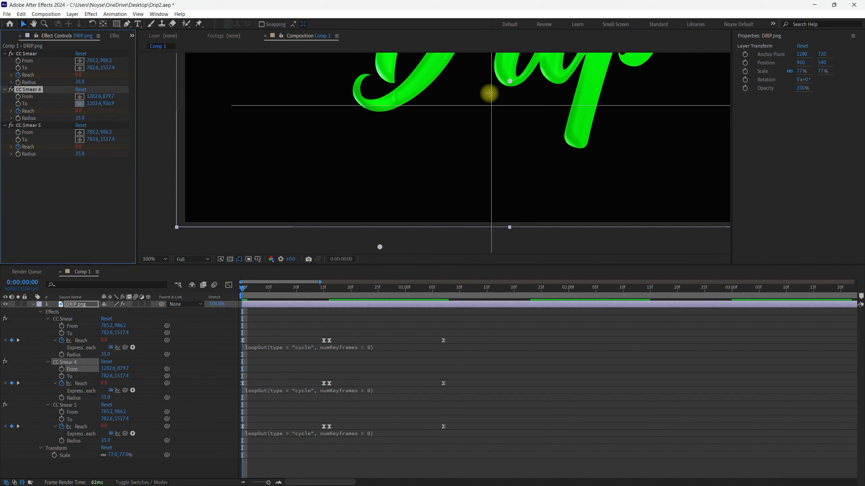
pyautogui.click(510, 239)
# - Place CC Smear 5's From point at the foot of the p's stem and its To point straight below, at 1542.3, 1483.6
pyautogui.click(42, 125)
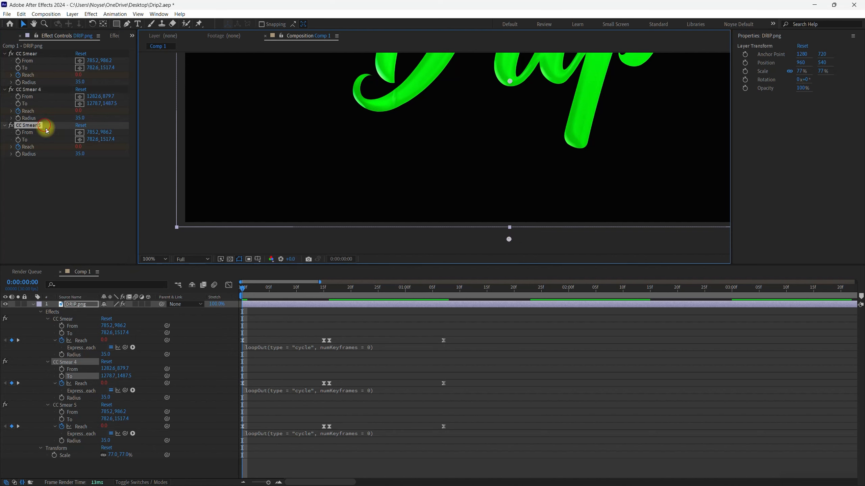
pyautogui.click(79, 133)
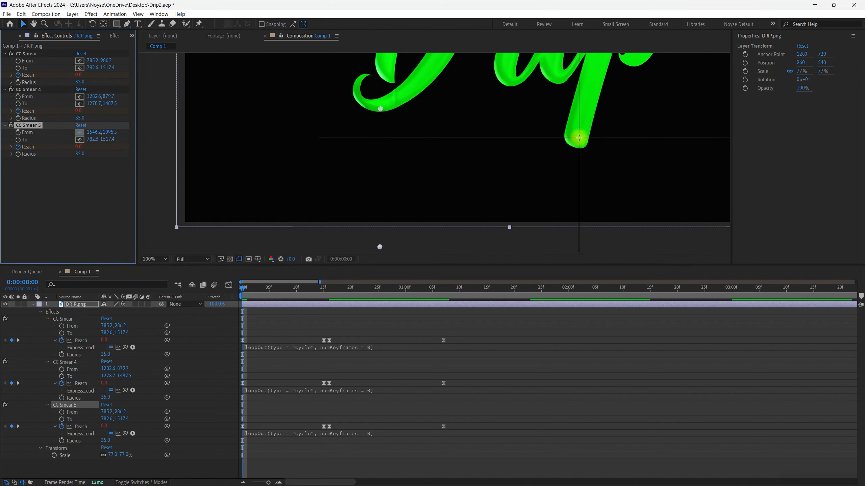
pyautogui.click(577, 143)
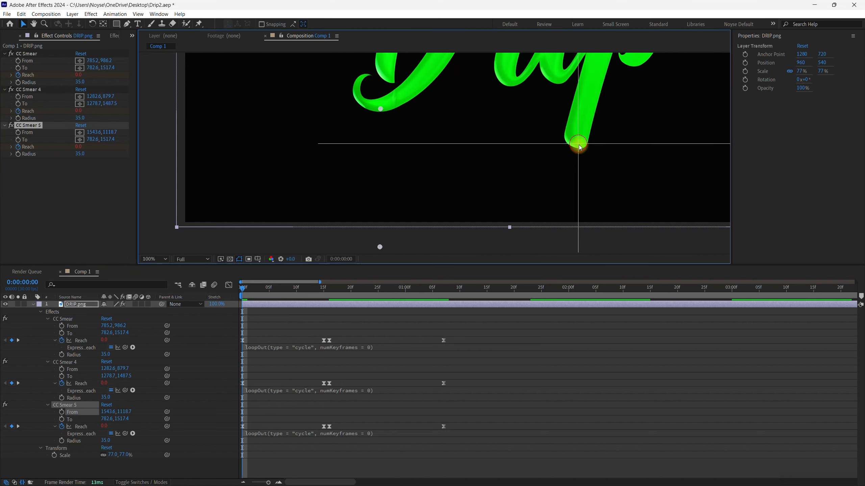
pyautogui.click(79, 139)
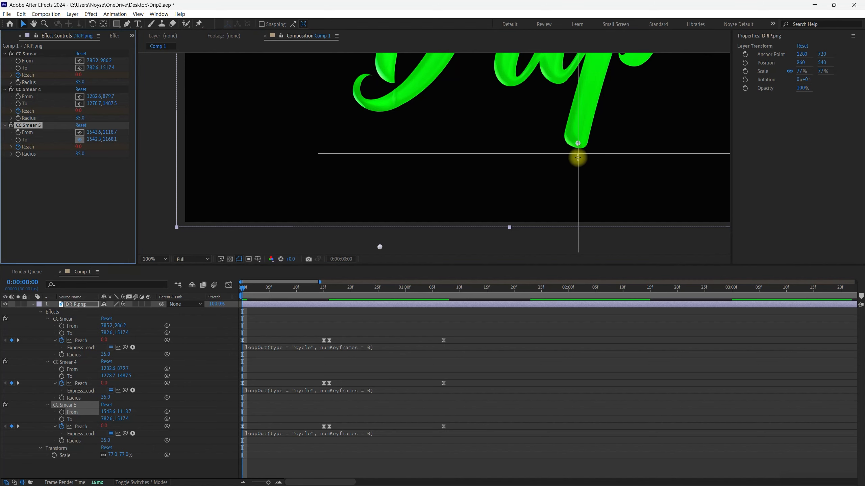
pyautogui.click(577, 238)
# - Move CC Smear 4's two middle Reach keyframes to about frames 10 and 11 and its last one to about frame 28
pyautogui.moveTo(246, 290); pyautogui.dragTo(323, 305)
pyautogui.click(356, 376)
pyautogui.moveTo(318, 377)
pyautogui.mouseDown()
pyautogui.moveTo(332, 387)
pyautogui.moveTo(302, 386)
pyautogui.mouseUp()
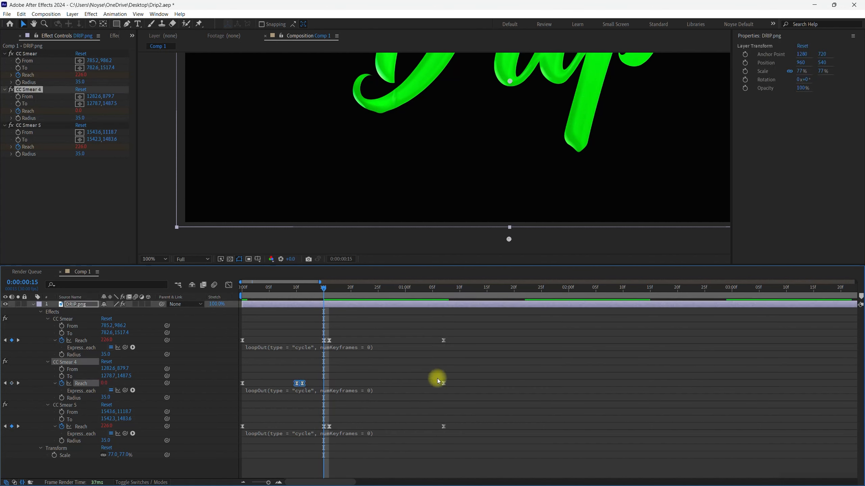
pyautogui.moveTo(442, 384); pyautogui.dragTo(395, 383)
# - Move CC Smear 5's two middle Reach keyframes to about frames 20 and 21 and its last one to about 0:00:01:14
pyautogui.moveTo(325, 426); pyautogui.dragTo(372, 429)
pyautogui.click(443, 427)
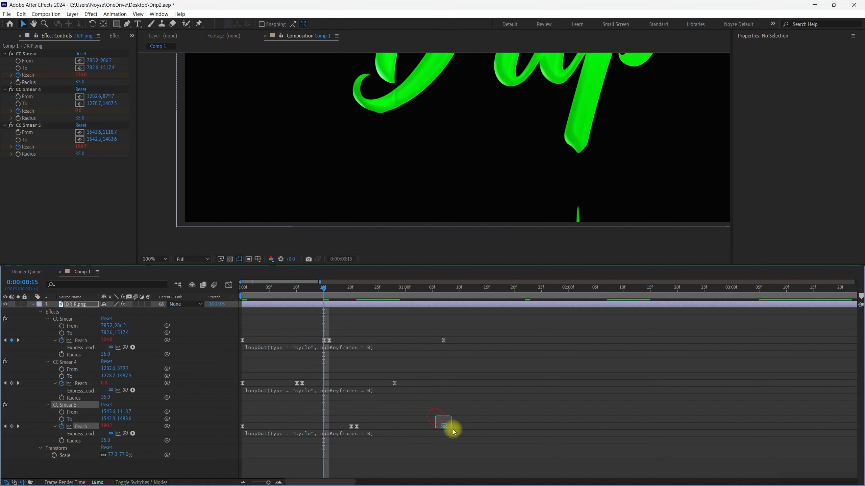
pyautogui.moveTo(450, 427); pyautogui.dragTo(485, 430)
# - Shift all Reach keyframes of CC Smear 4 to start at about frame 7 and of CC Smear 5 at about frame 3, and preview
pyautogui.moveTo(325, 290); pyautogui.dragTo(215, 298)
pyautogui.moveTo(409, 370)
pyautogui.mouseDown()
pyautogui.moveTo(411, 379)
pyautogui.moveTo(241, 382)
pyautogui.mouseUp()
pyautogui.moveTo(297, 386); pyautogui.dragTo(336, 387)
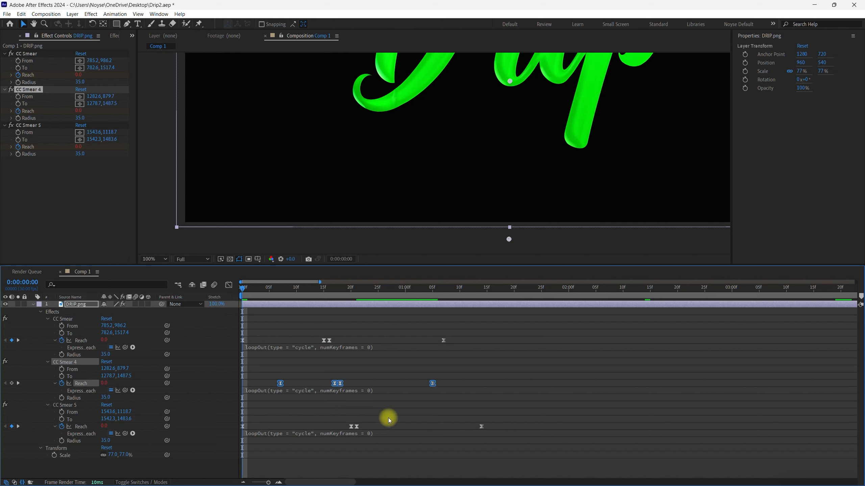
pyautogui.moveTo(497, 418)
pyautogui.mouseDown()
pyautogui.moveTo(240, 429)
pyautogui.moveTo(260, 428)
pyautogui.mouseUp()
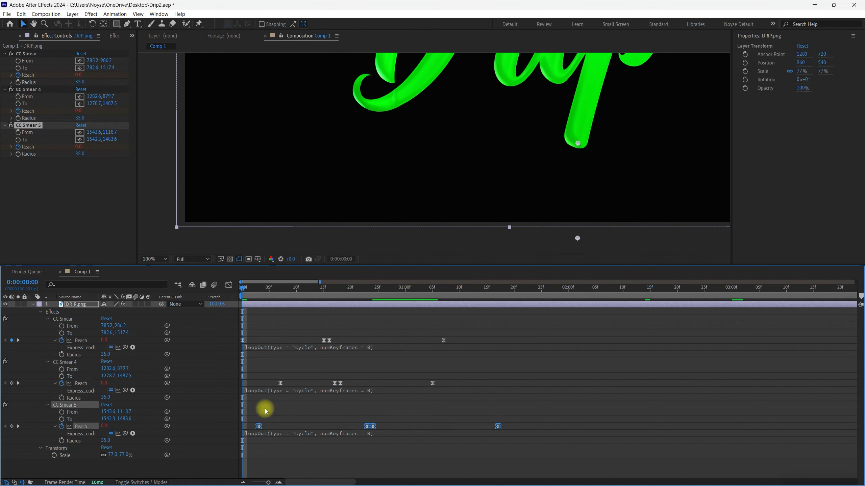
pyautogui.press('space')
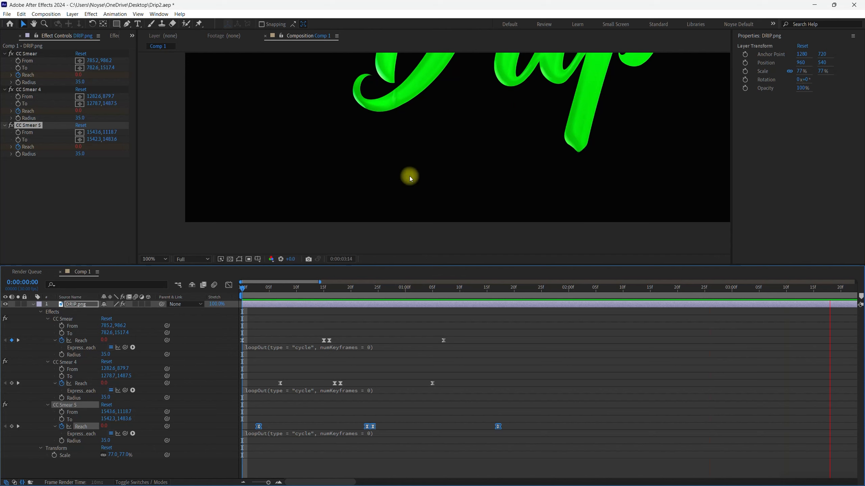
pyautogui.press('space')
pyautogui.moveTo(404, 483); pyautogui.dragTo(280, 481)
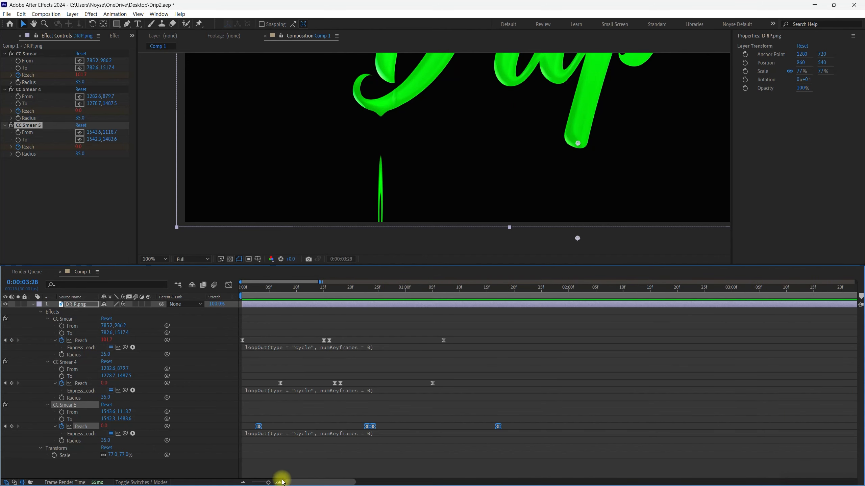
# - Set the Radius of CC Smear 4 to 20 and scrub back to the start of the composition
pyautogui.click(80, 362)
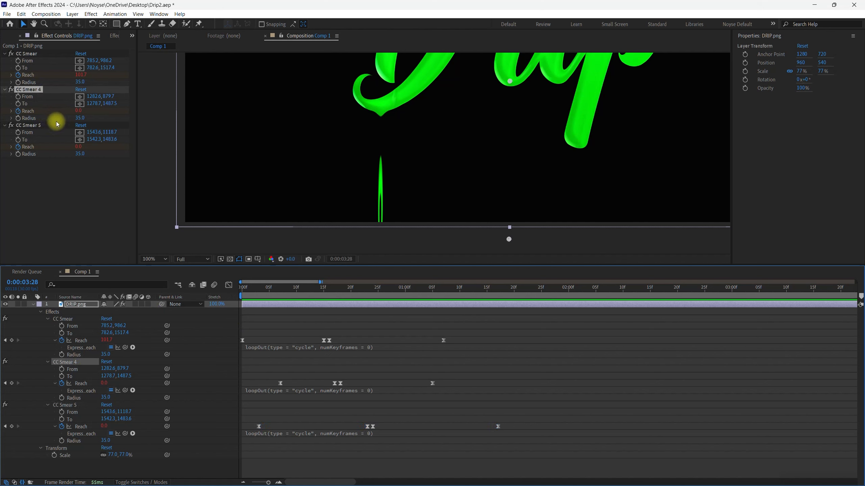
pyautogui.click(81, 118)
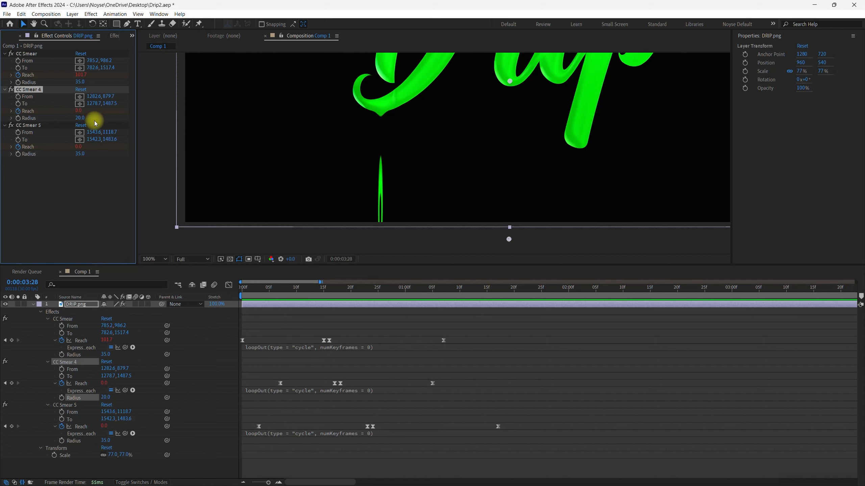
pyautogui.moveTo(243, 286); pyautogui.dragTo(237, 311)
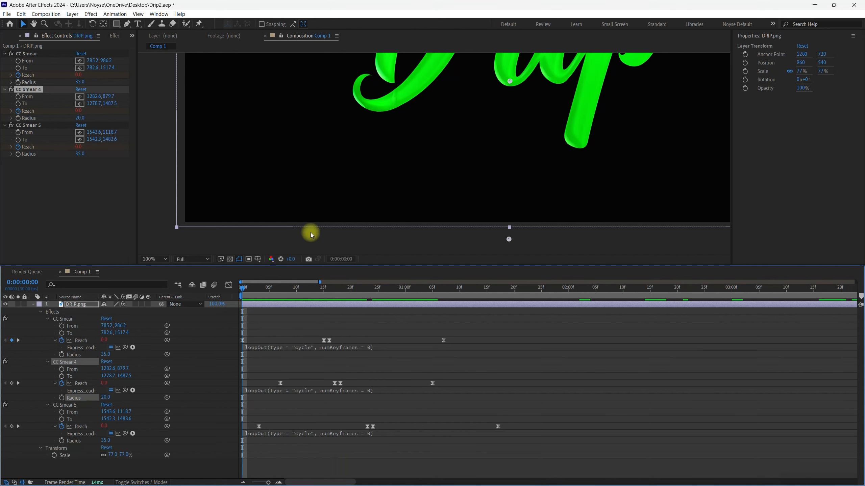
# - Set the Radius of CC Smear 5 to 40 and play the three drips from the start
pyautogui.click(28, 126)
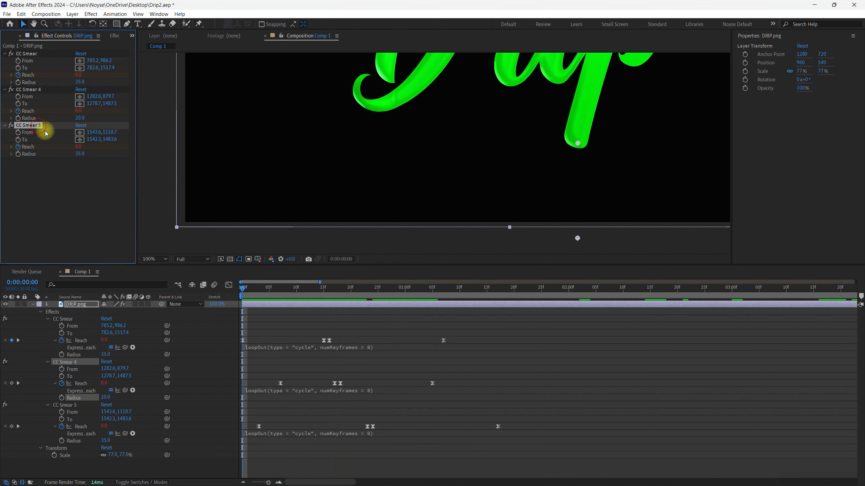
pyautogui.moveTo(241, 289)
pyautogui.mouseDown()
pyautogui.moveTo(415, 299)
pyautogui.moveTo(162, 286)
pyautogui.mouseUp()
pyautogui.click(84, 154)
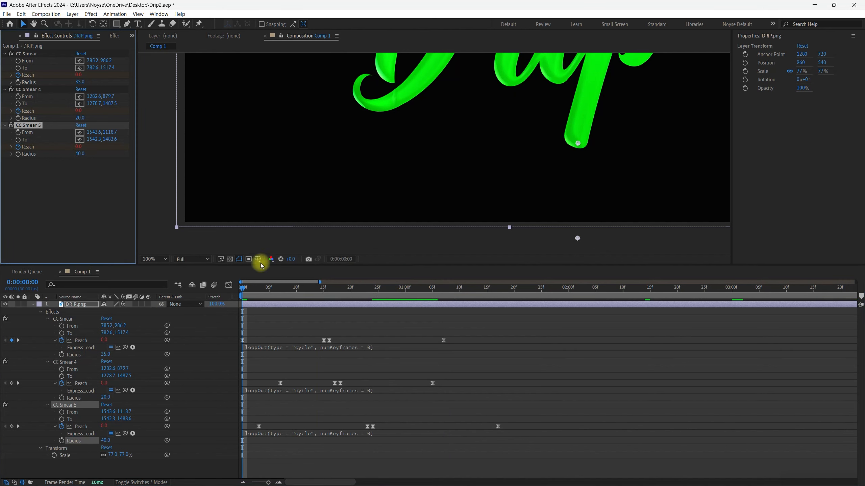
pyautogui.press('space')
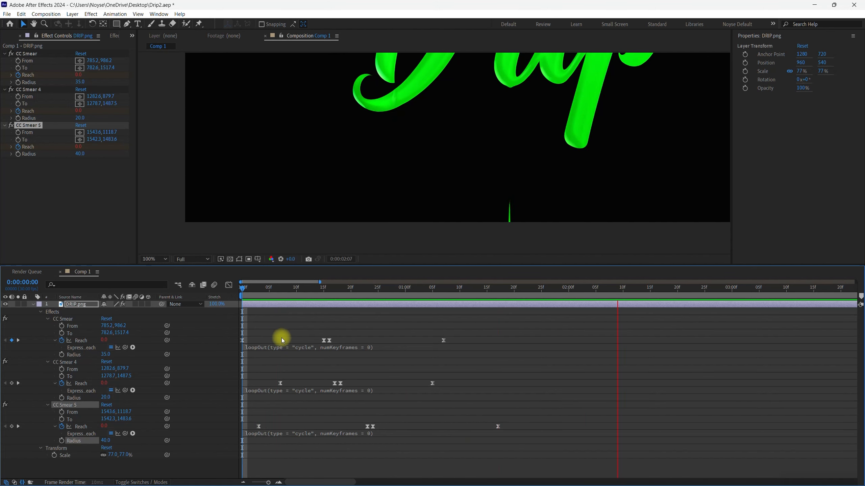
pyautogui.press('space')
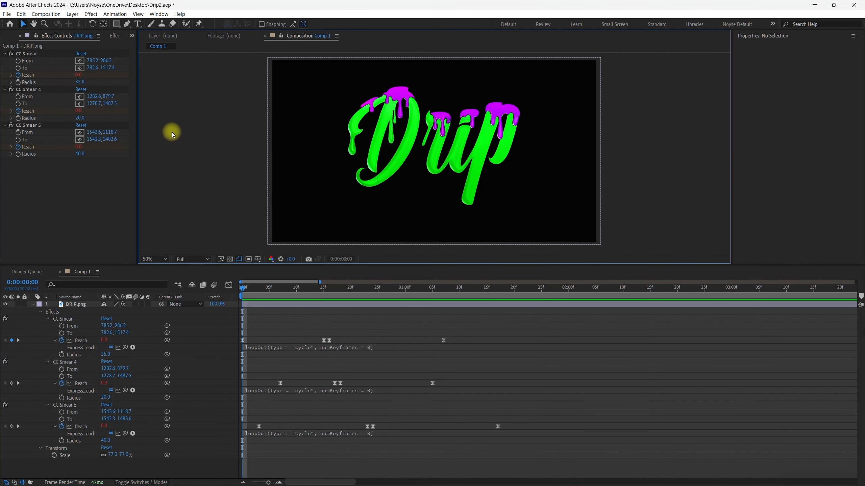
# - Find the Stylize Glow effect by searching for "glow" and apply it to the DRIP.png layer
pyautogui.click(114, 36)
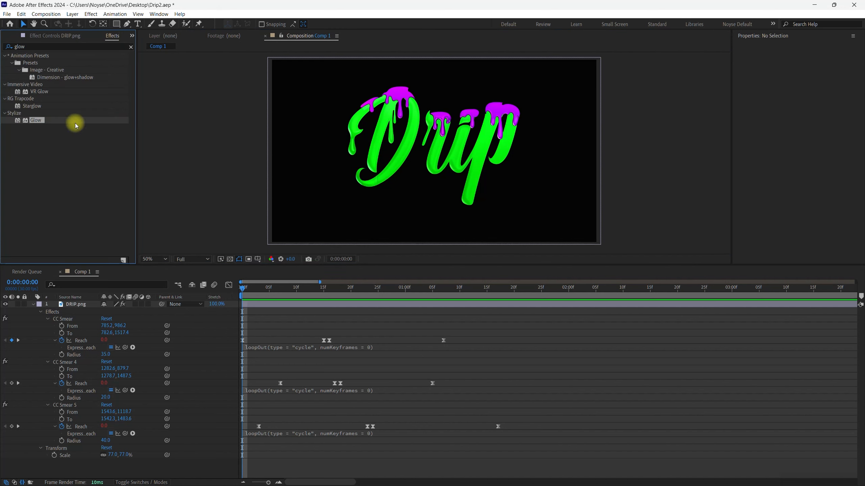
pyautogui.click(29, 47)
pyautogui.click(73, 156)
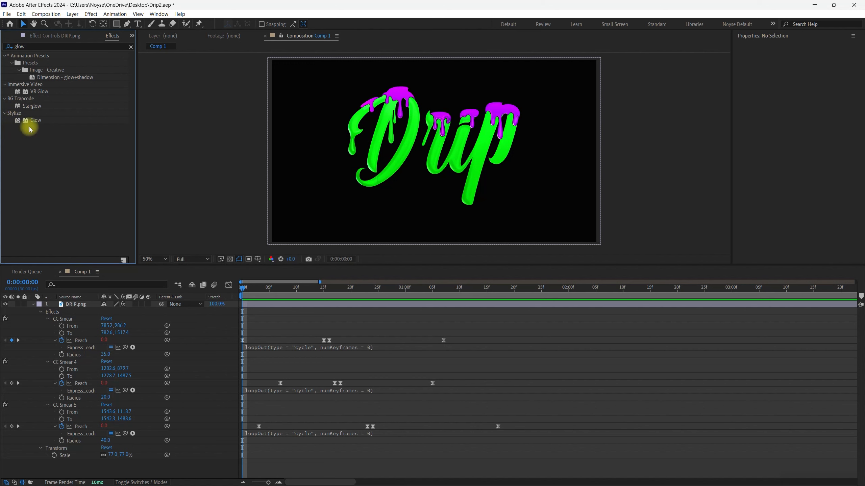
pyautogui.moveTo(16, 122); pyautogui.dragTo(97, 303)
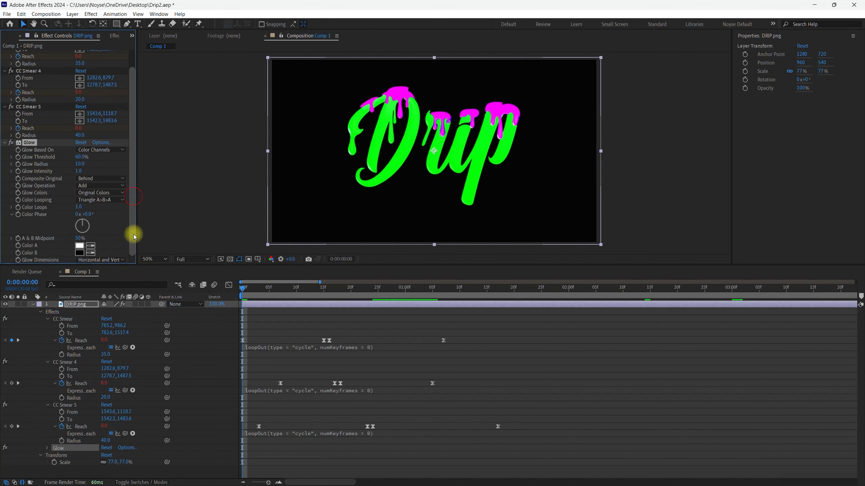
# - Set the Glow Radius to 50 and preview the glowing drip animation from the start
pyautogui.click(80, 165)
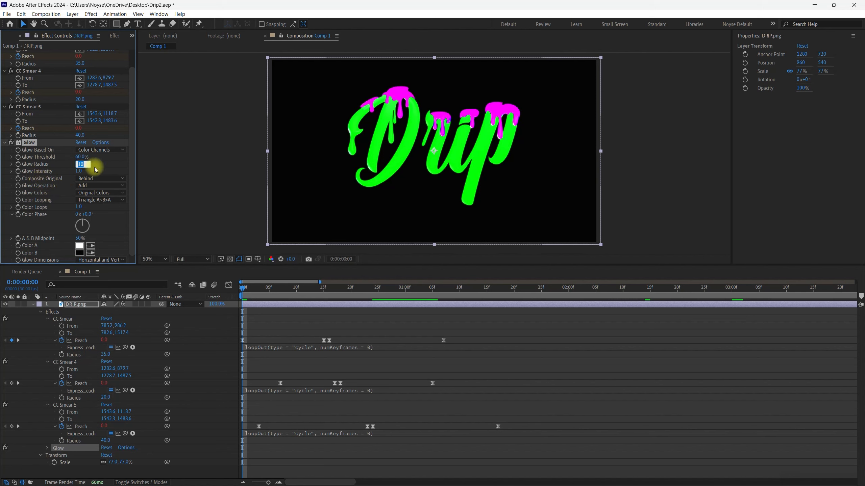
pyautogui.press('Return')
pyautogui.moveTo(256, 289); pyautogui.dragTo(241, 300)
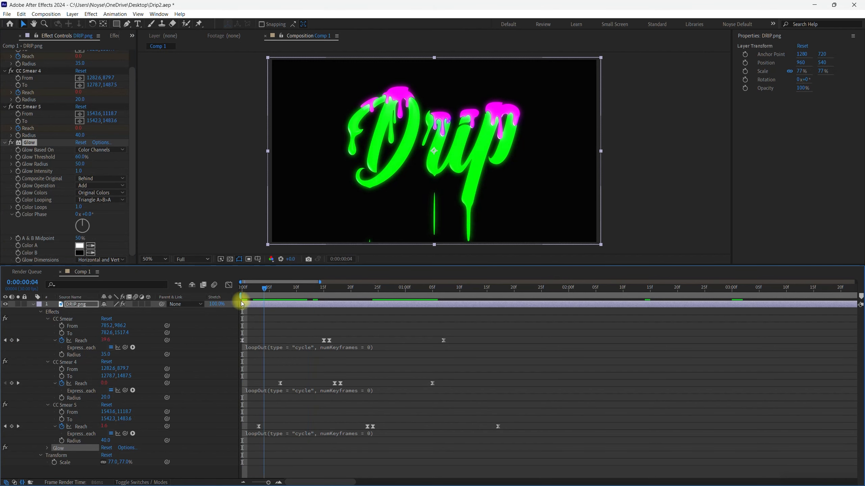
pyautogui.press('space')
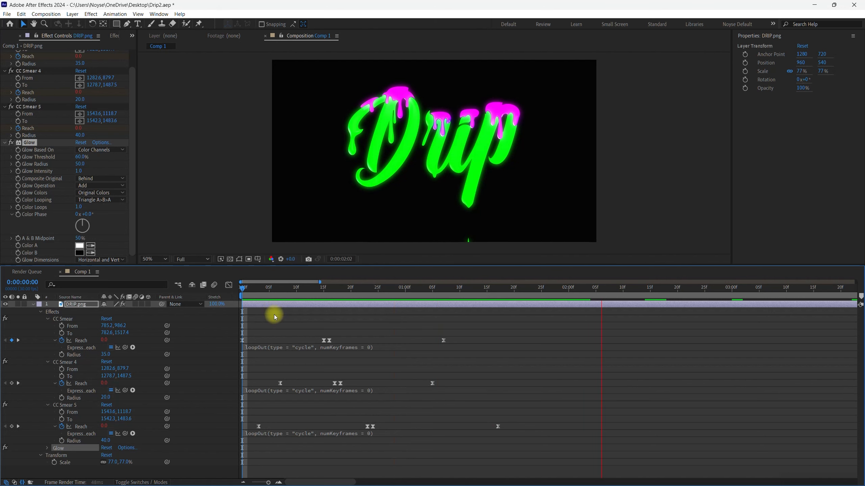
pyautogui.press('space')
pyautogui.moveTo(250, 291); pyautogui.dragTo(235, 293)
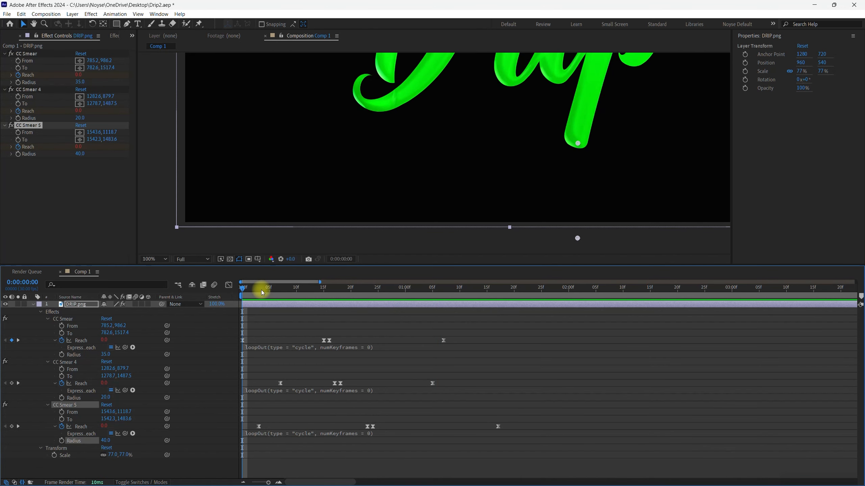